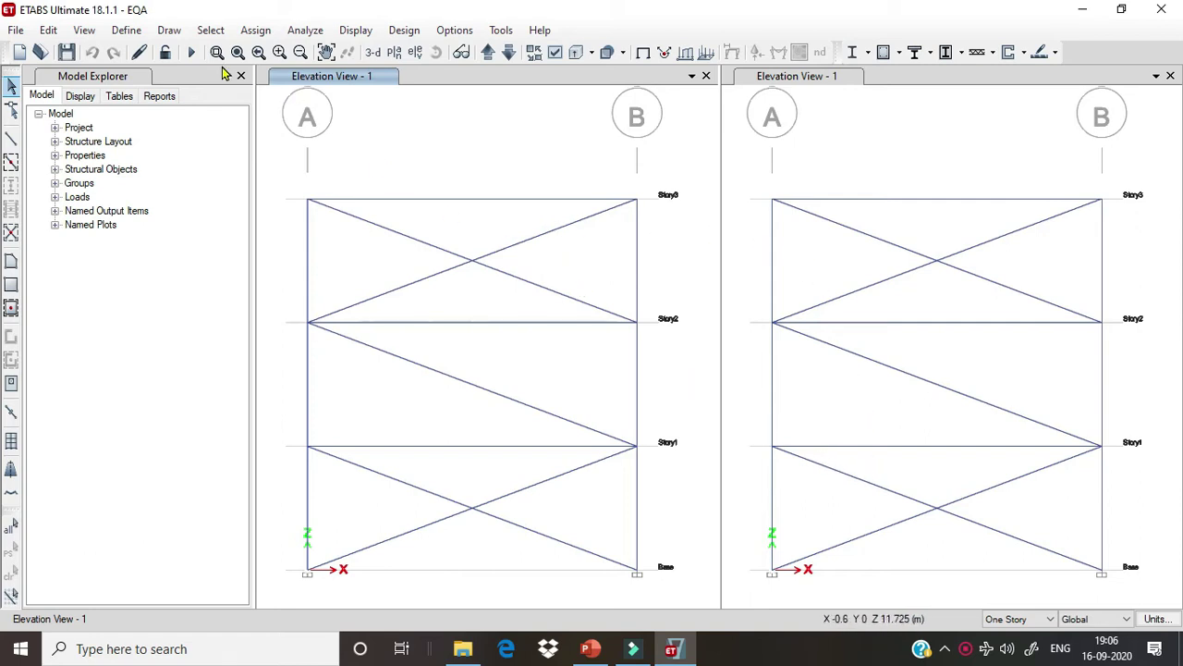
Add a load pattern named lateral load, type Dead, with a self-weight multiplier of 0.
left_click(123, 31)
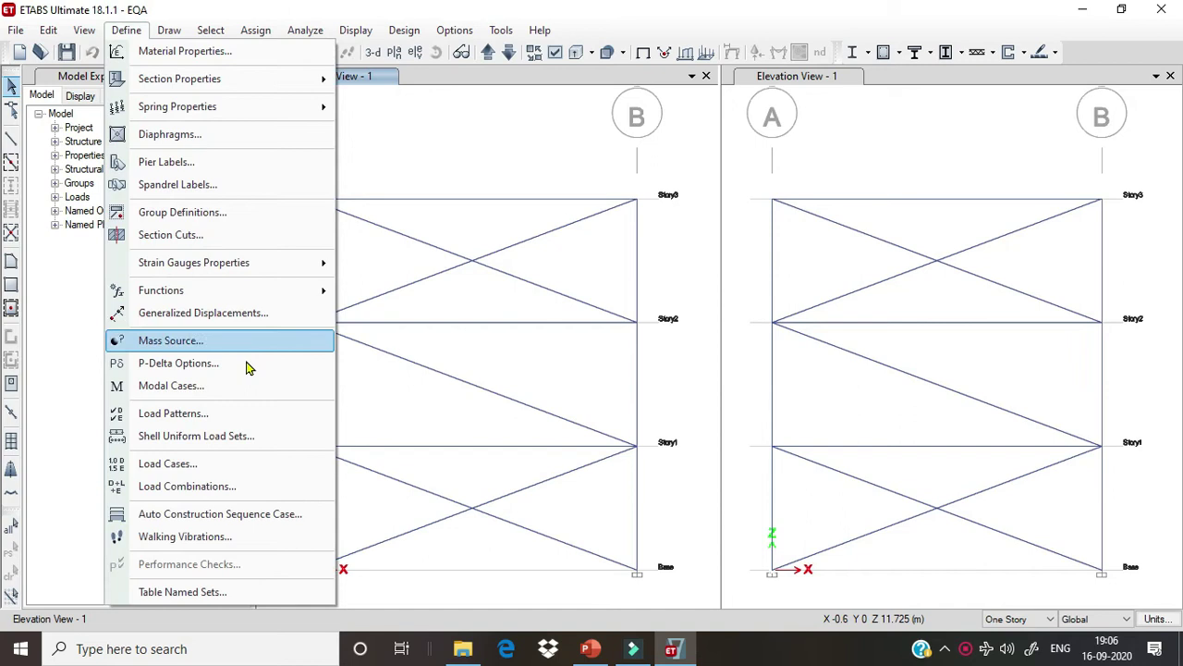
left_click(259, 418)
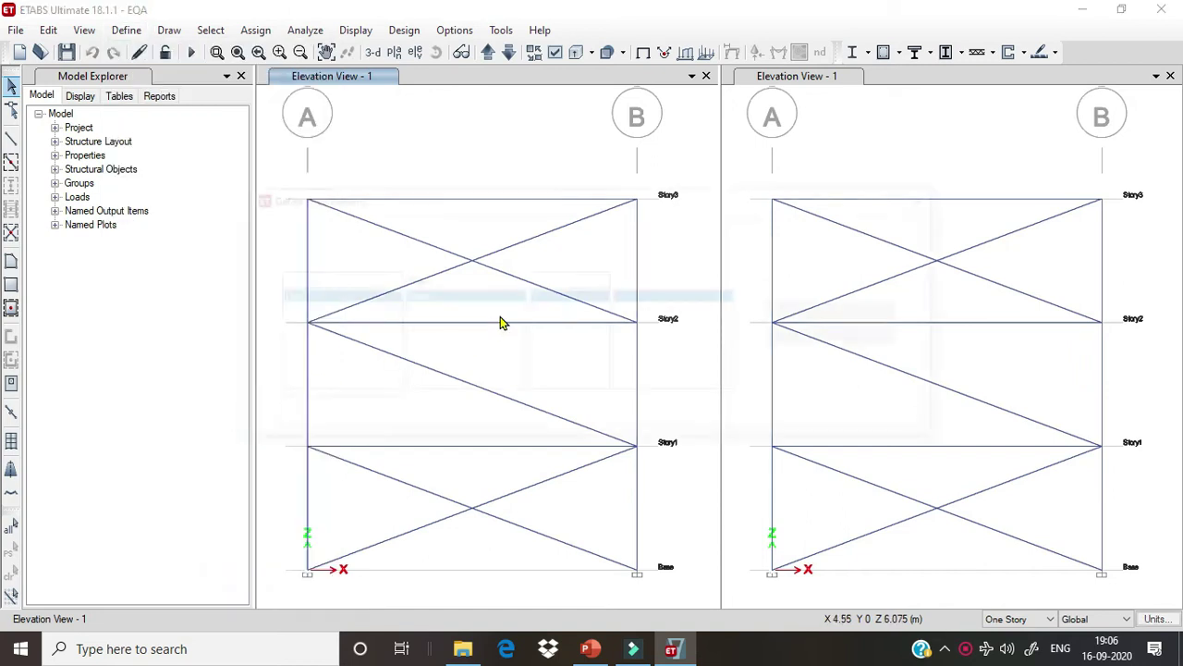
key("Tab")
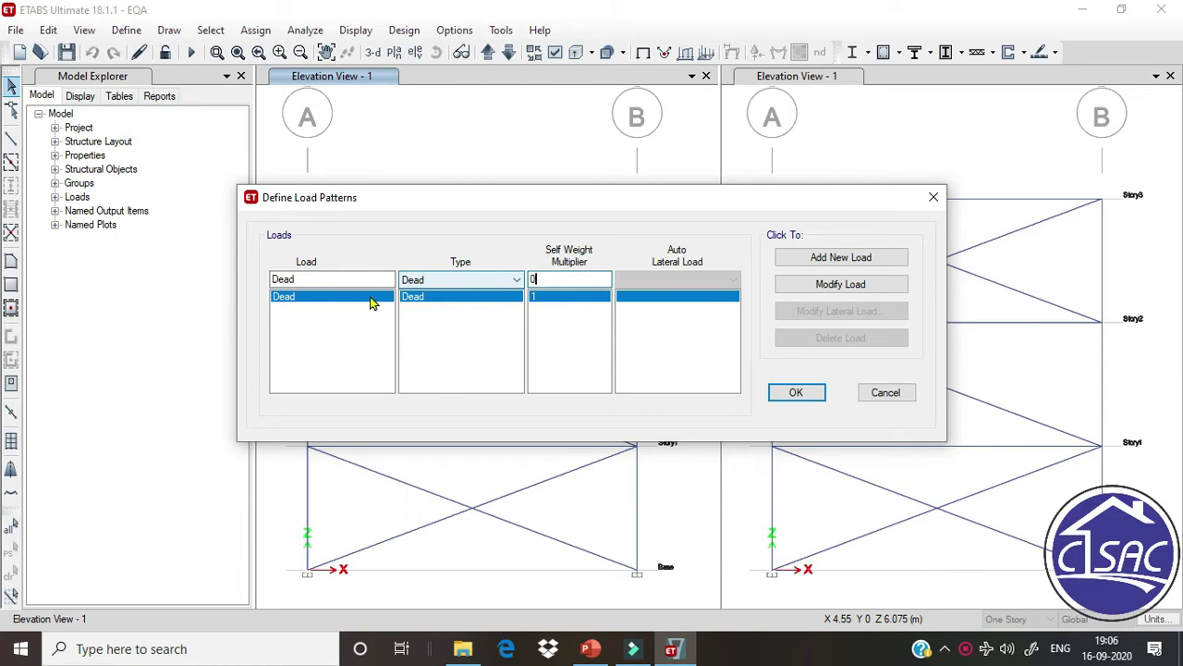
double_click(283, 279)
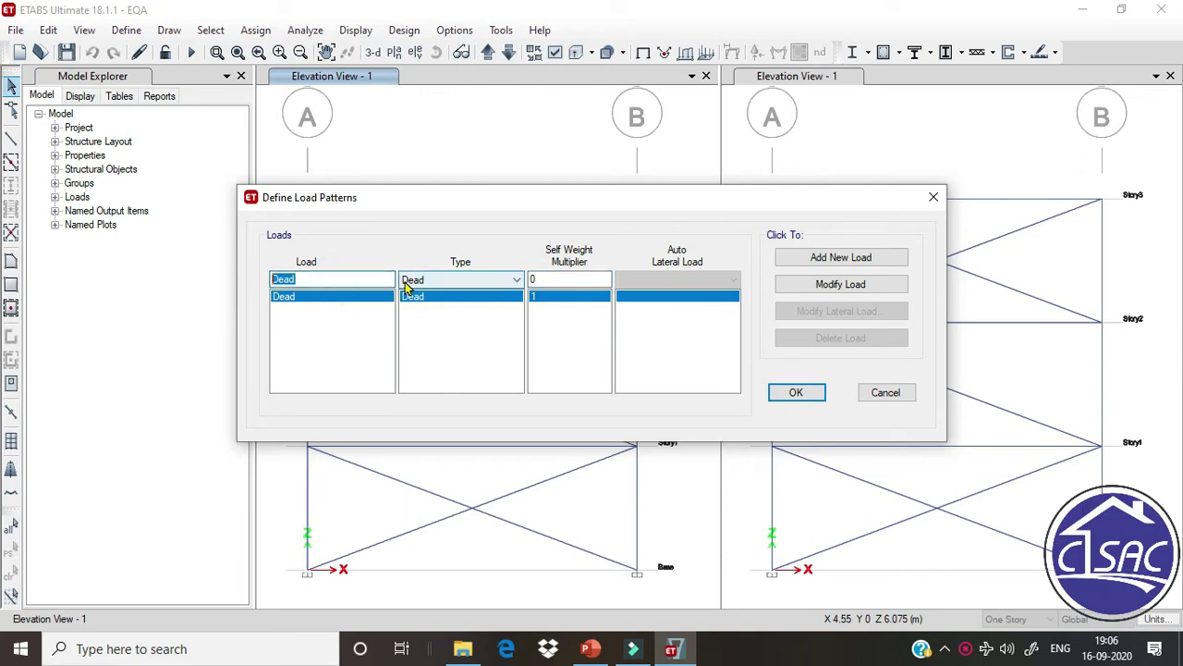
key("BackSpace")
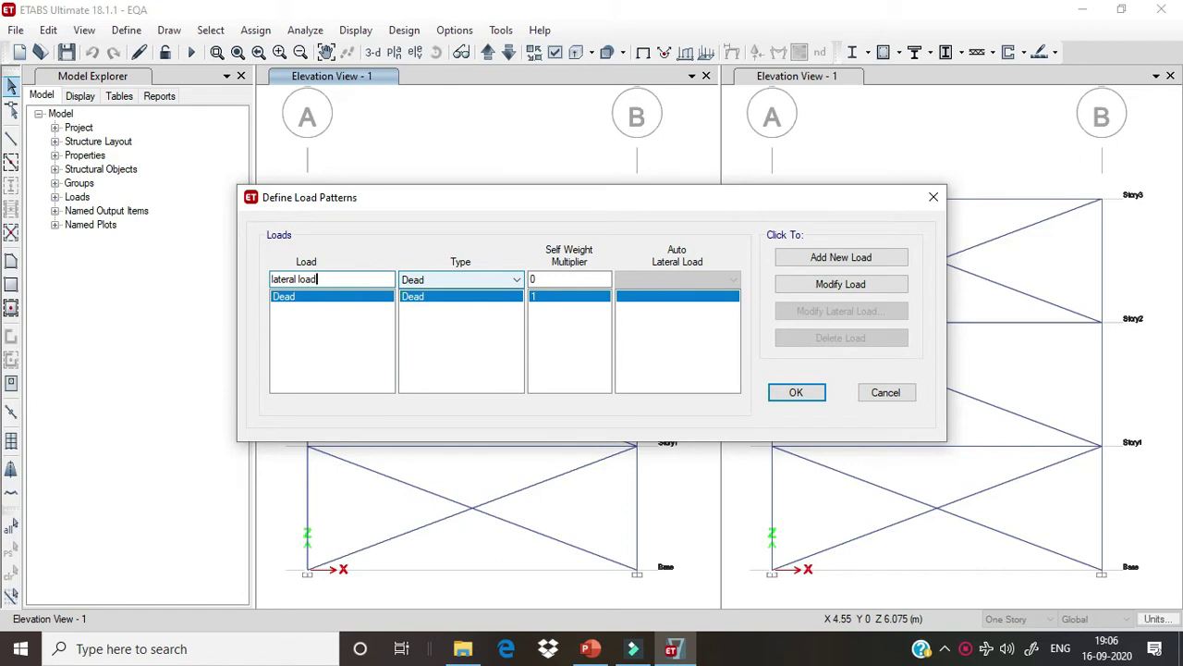
type("lateral load")
left_click(862, 258)
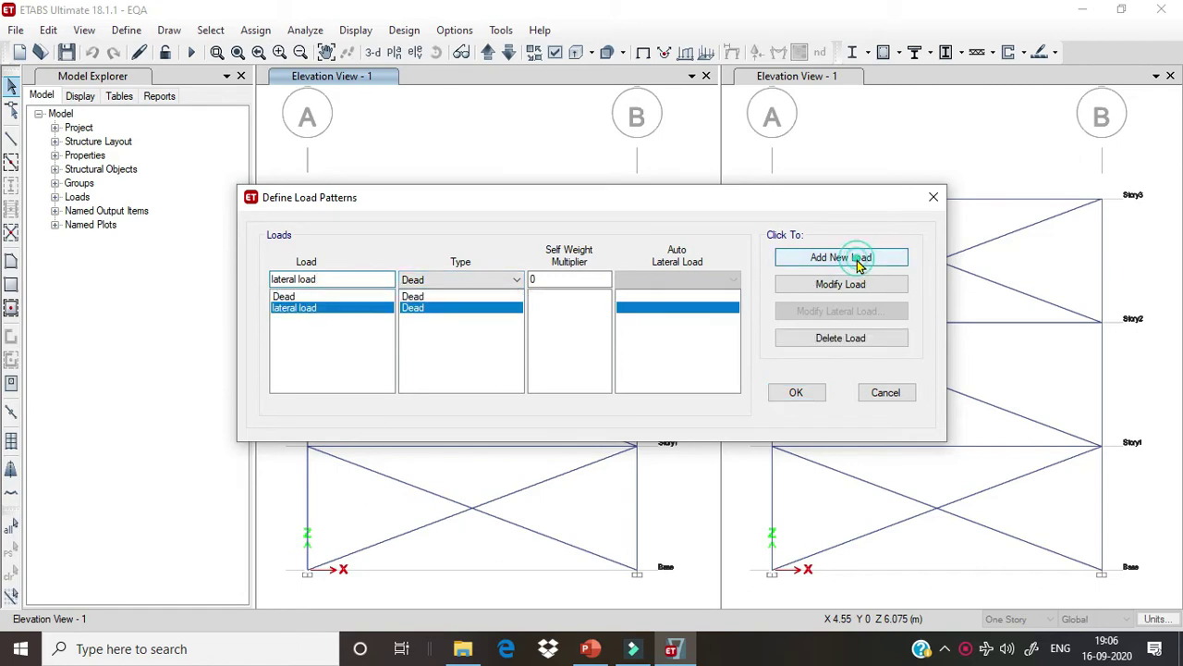
left_click(802, 400)
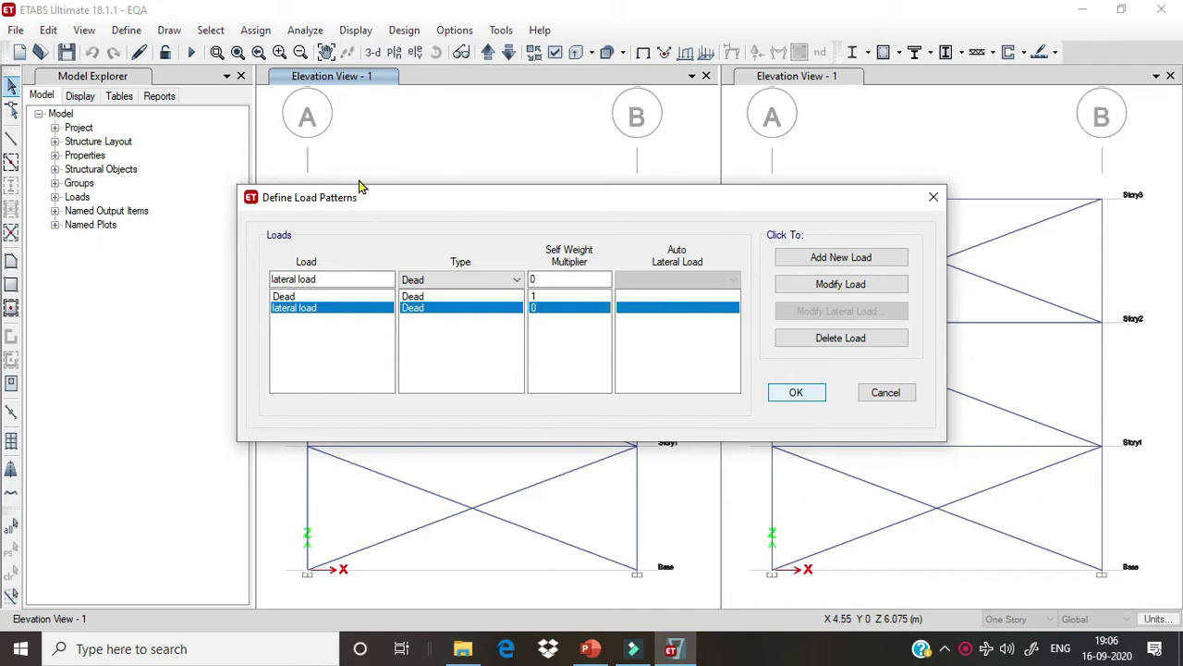
Check the load cases list for the lateral load case and its type.
left_click(127, 29)
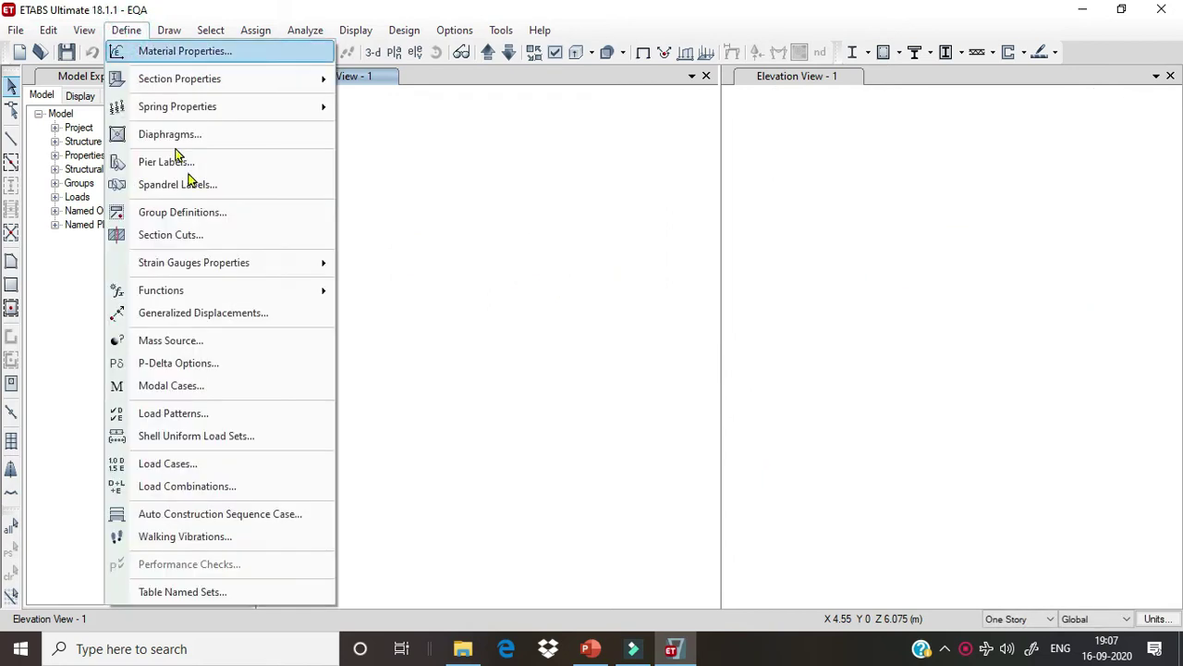
left_click(263, 469)
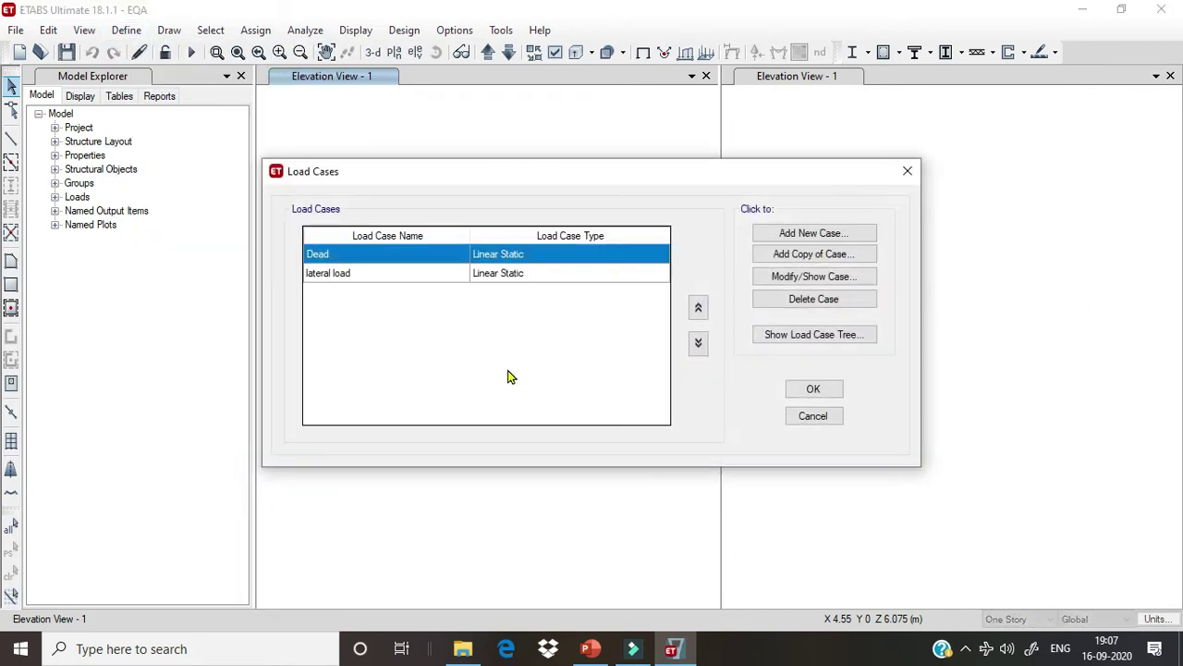
left_click(518, 275)
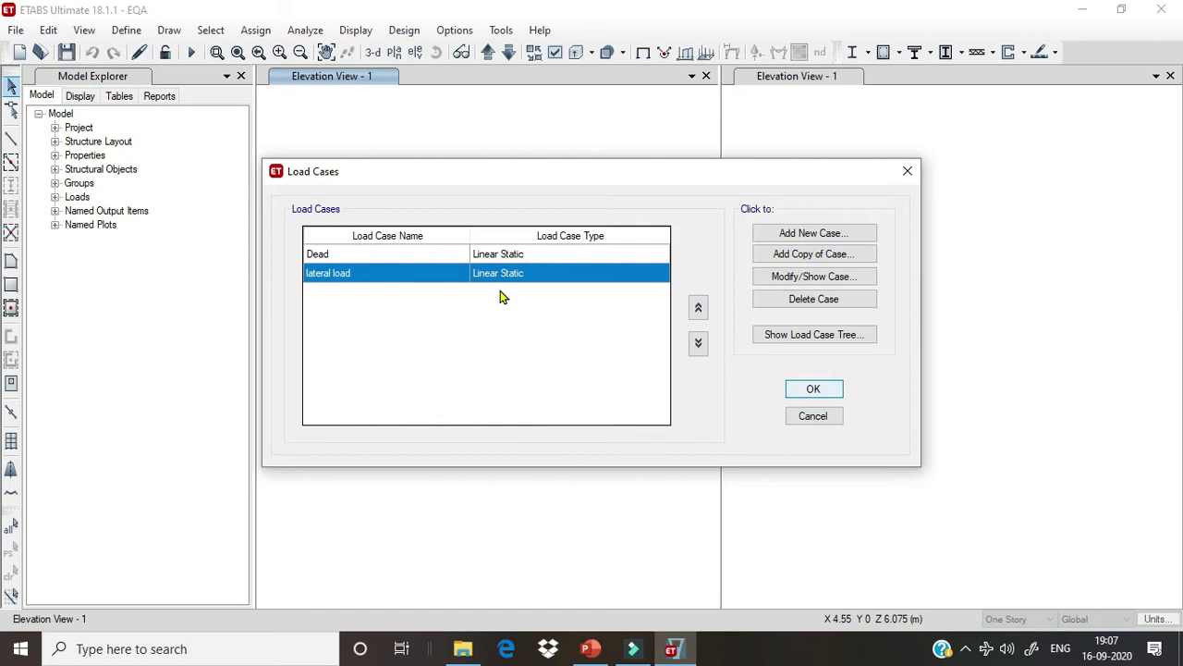
key("Return")
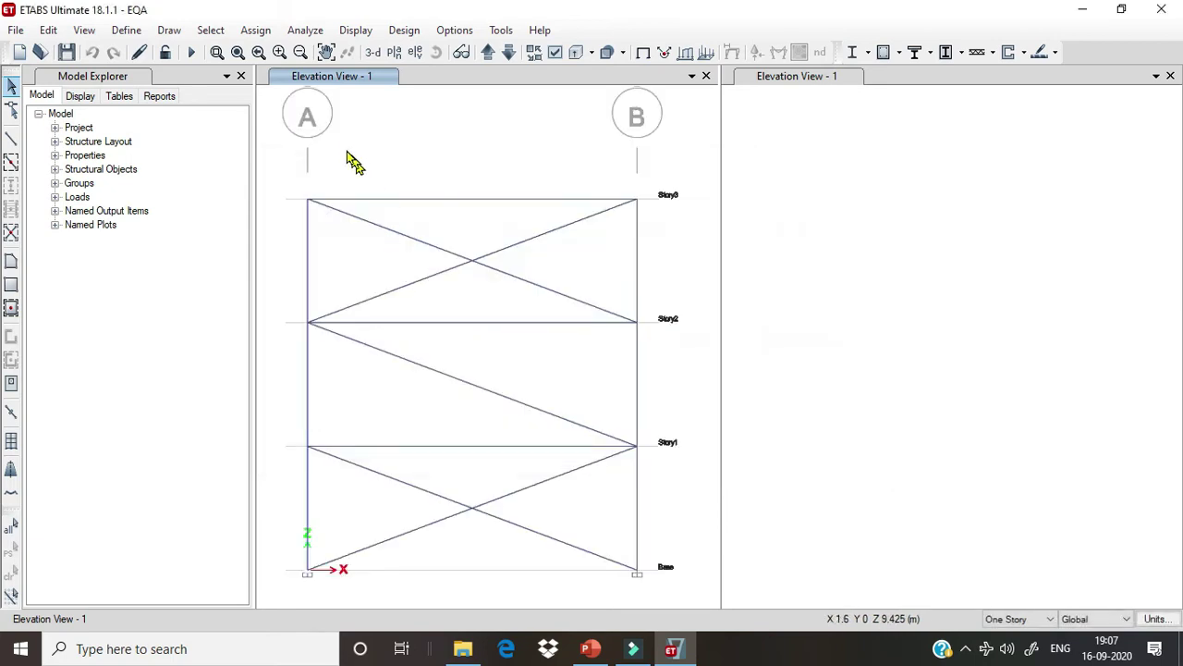
Assign a 20 kN global X force from the lateral load pattern to the Story2 and Story3 joints on grid A.
left_click(308, 207)
left_click(308, 207)
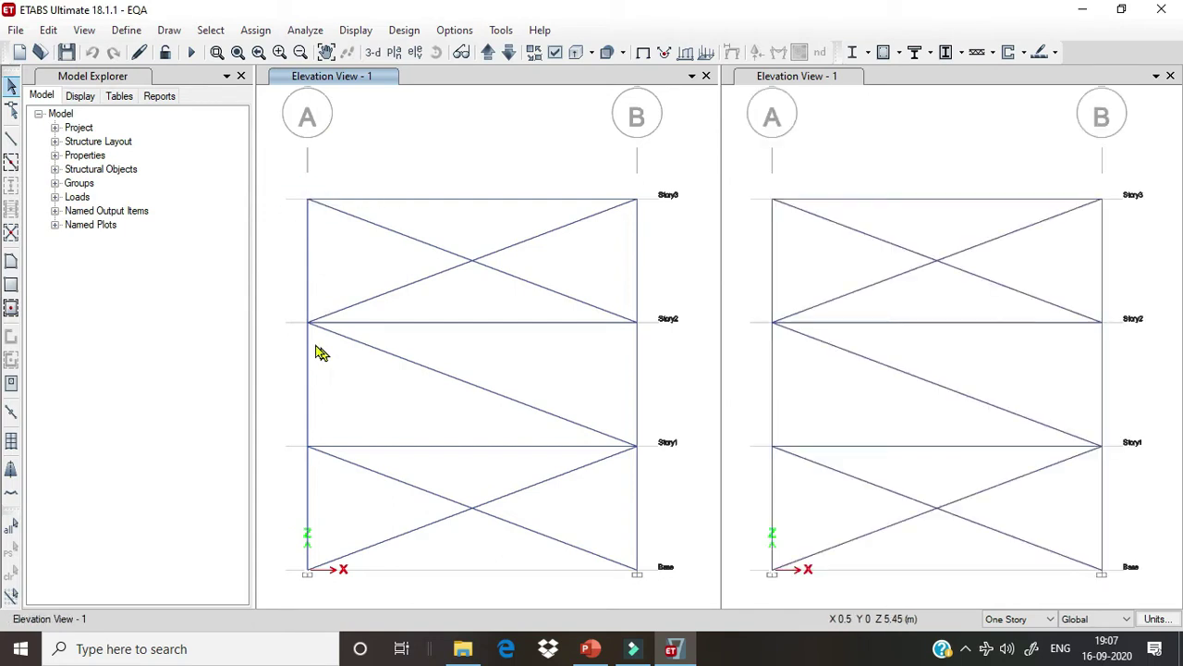
left_click(308, 200)
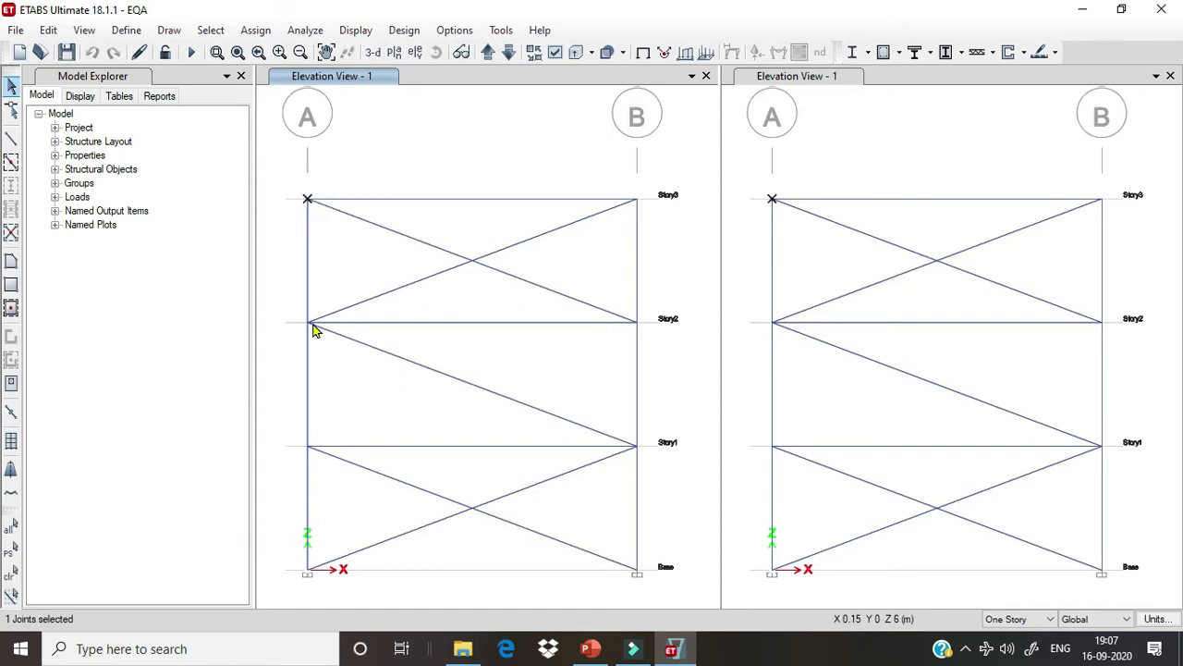
left_click(308, 323)
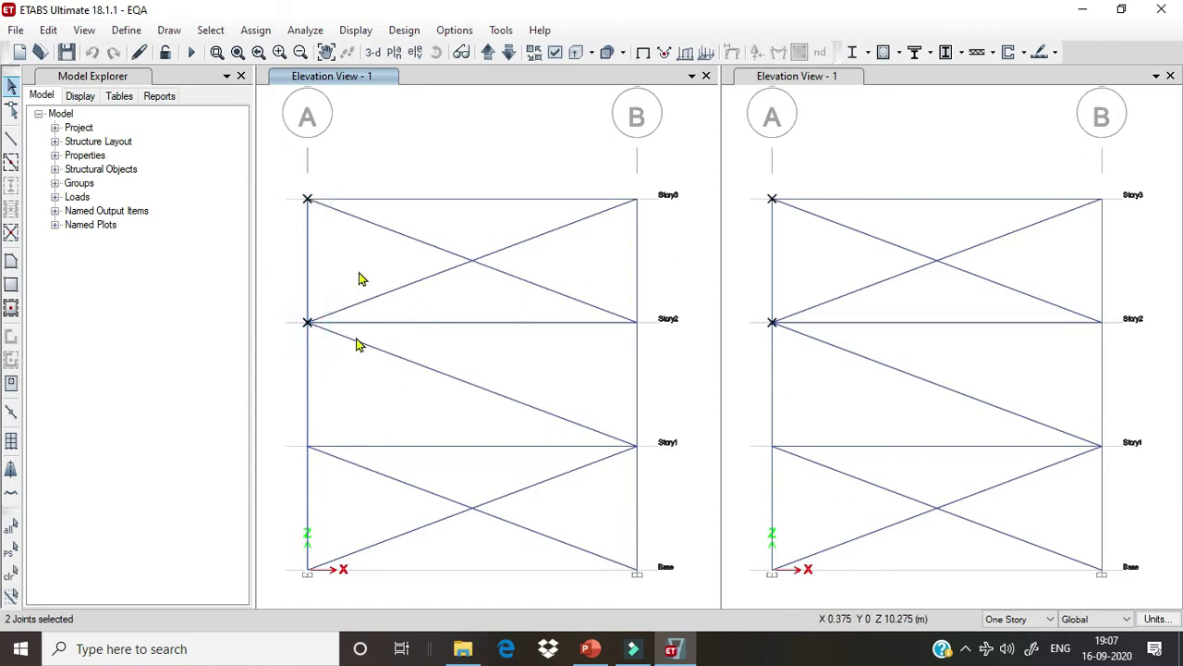
left_click(256, 31)
mouse_move(320, 169)
left_click(524, 173)
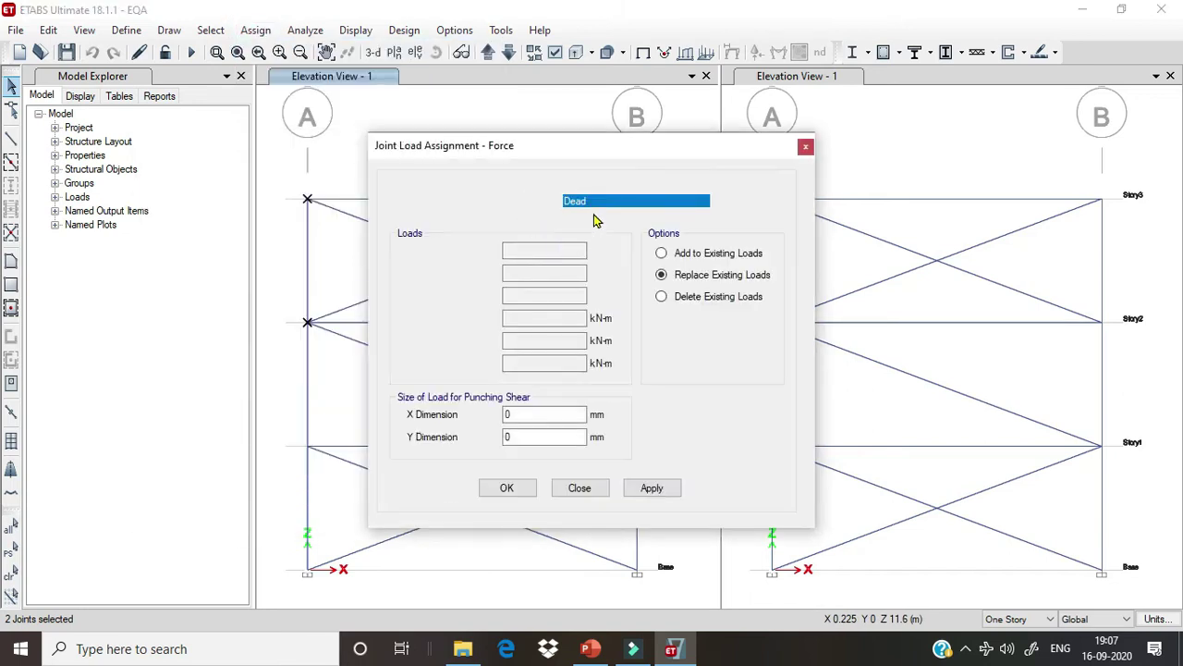
left_click(601, 201)
left_click(604, 231)
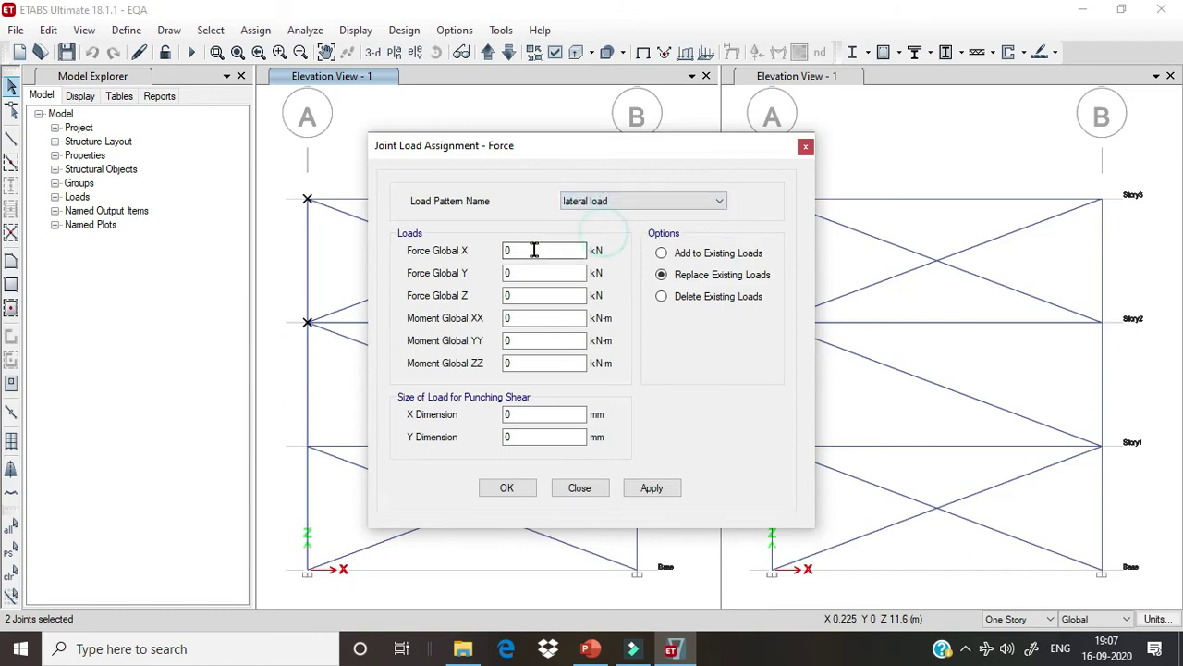
double_click(531, 249)
left_click(645, 490)
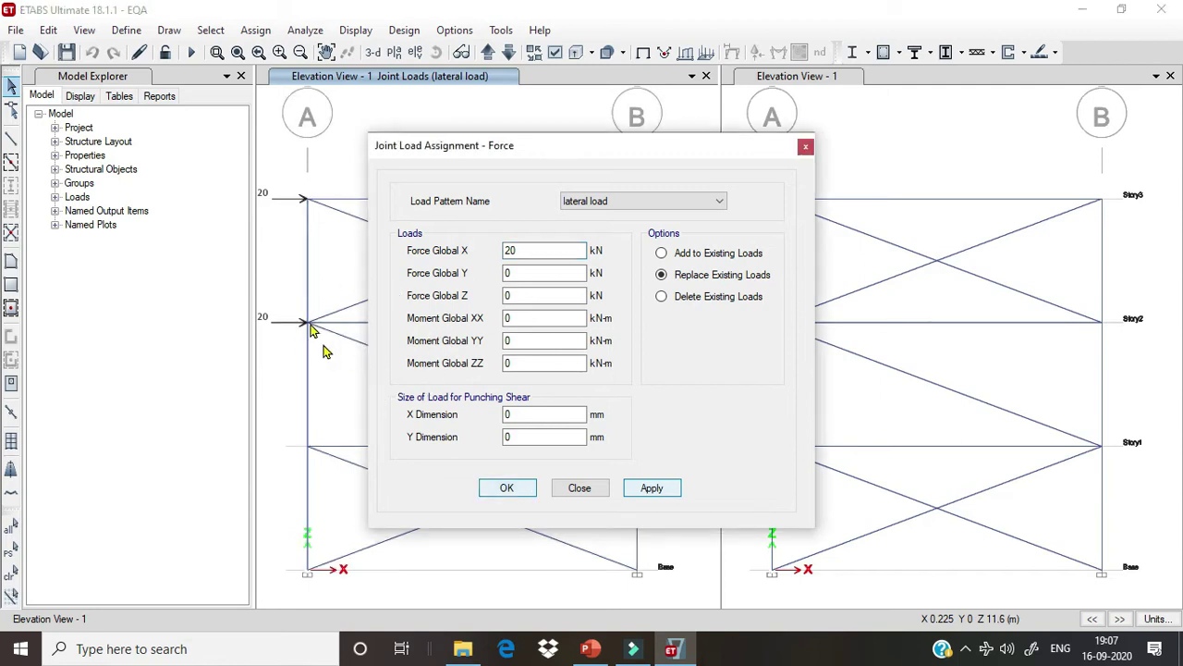
key("Return")
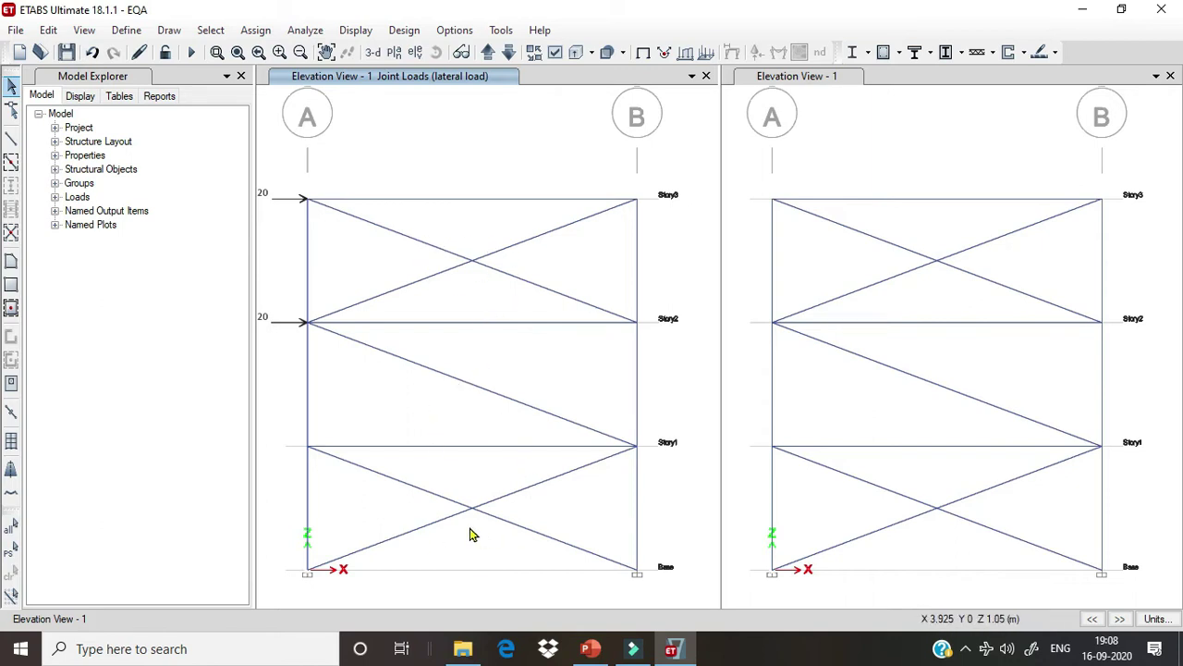
Select all braces in the model by object type.
left_click(209, 31)
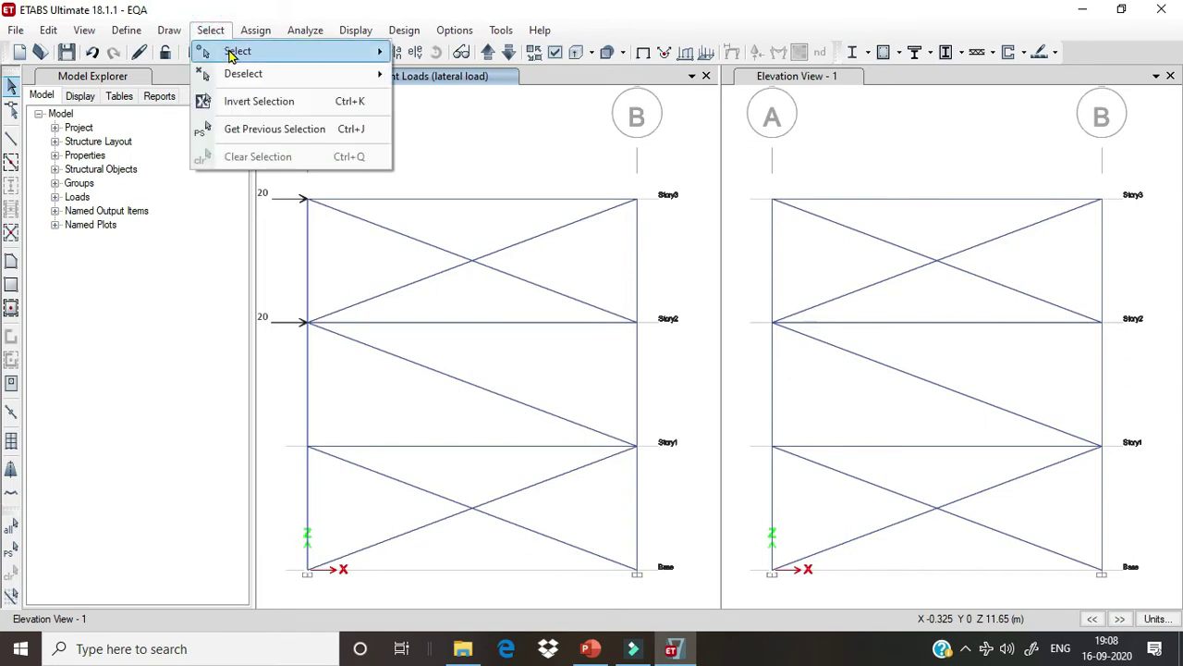
mouse_move(237, 51)
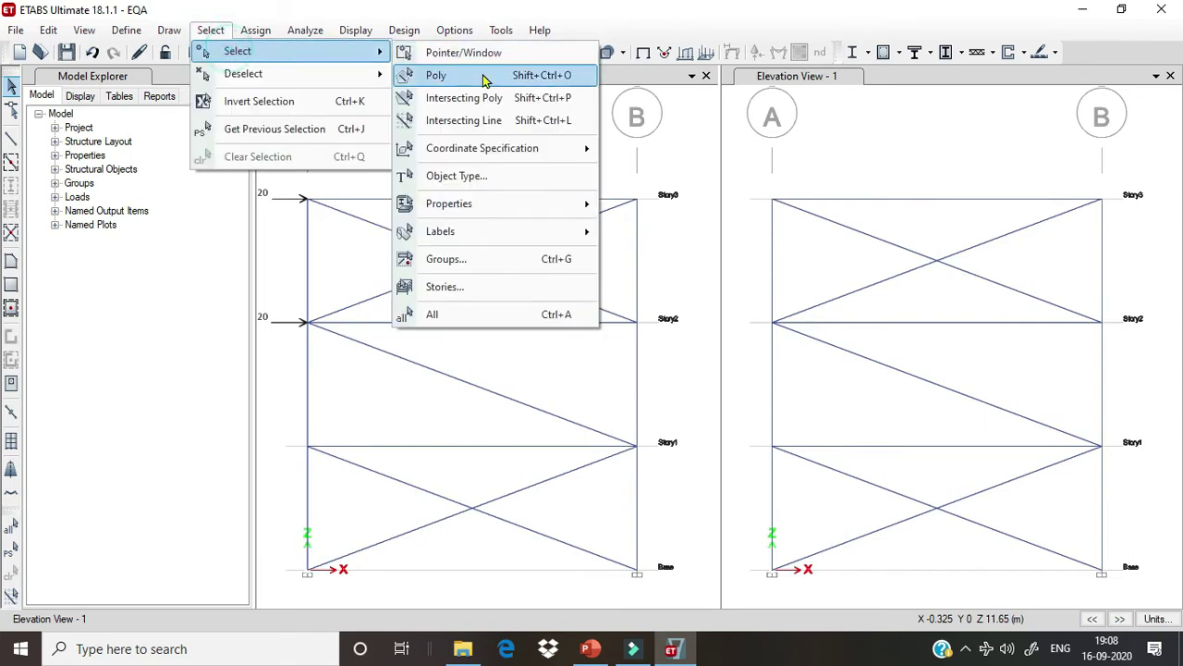
left_click(494, 176)
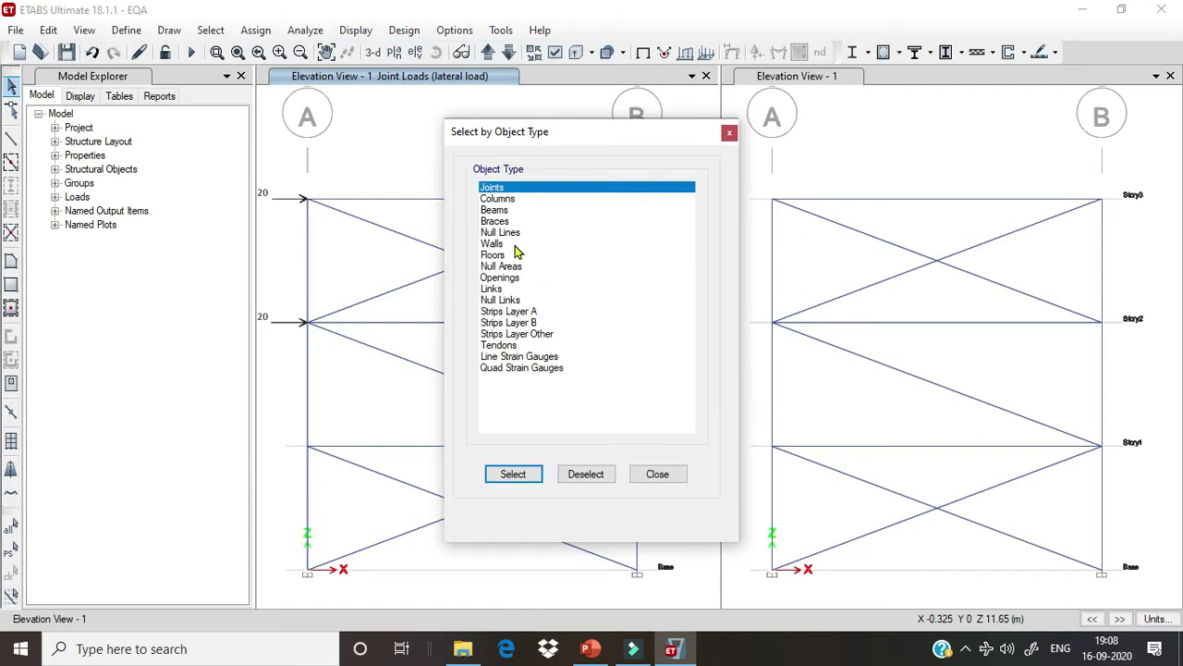
left_click(496, 222)
left_click(518, 475)
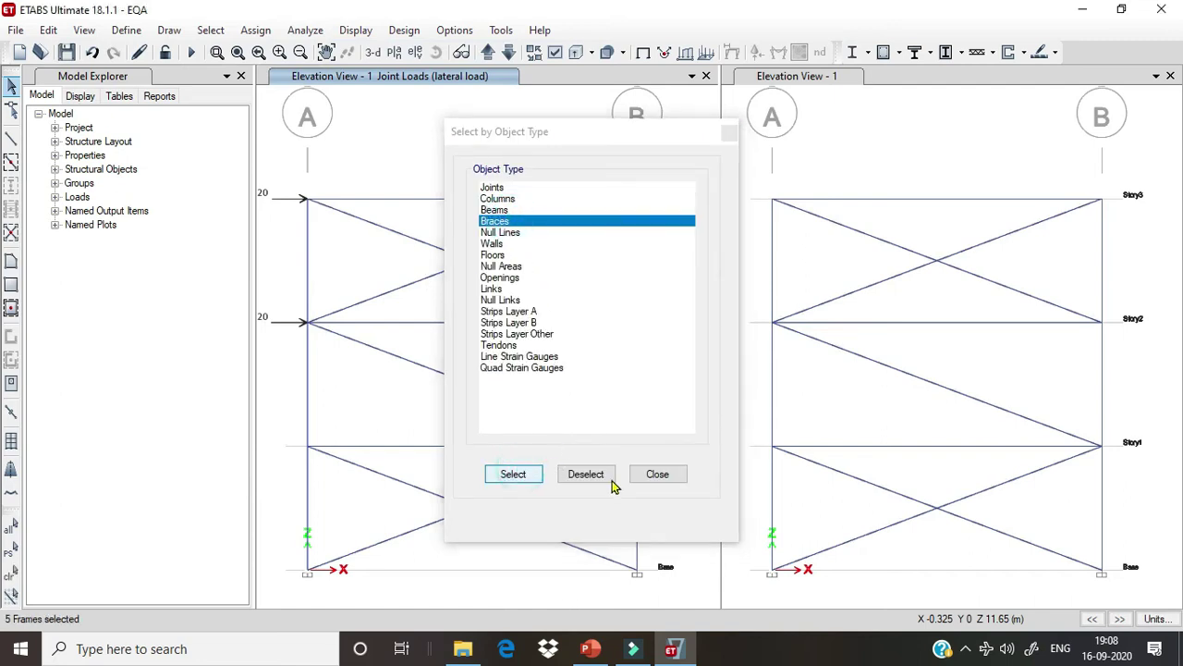
left_click(668, 474)
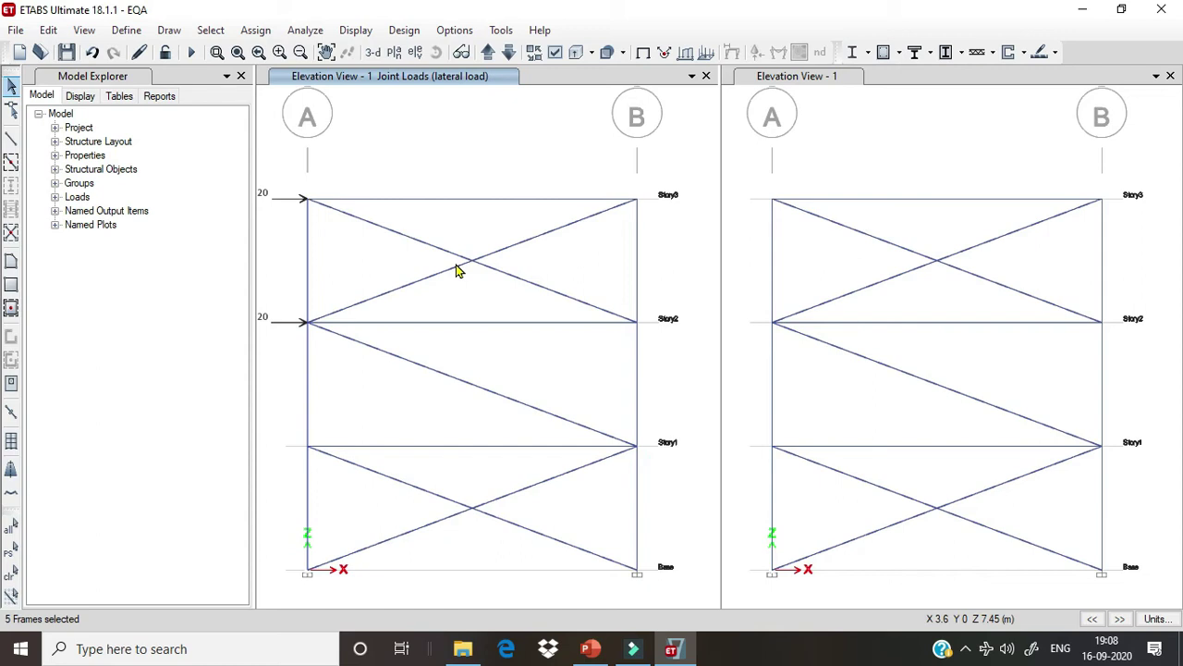
left_click(528, 330)
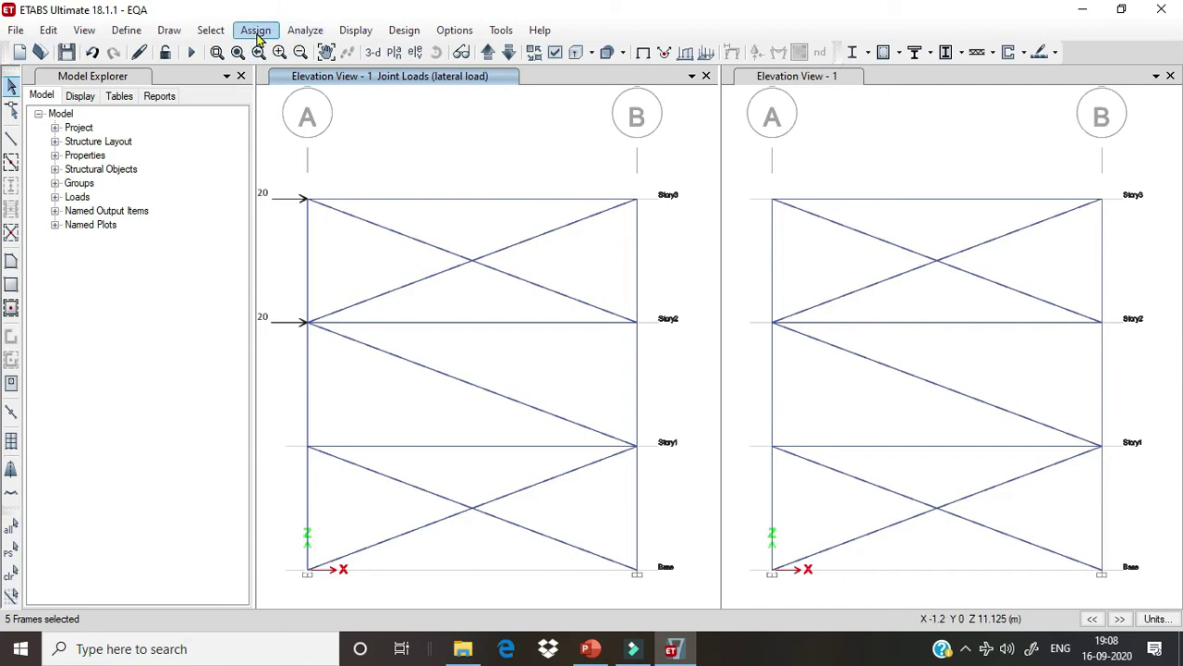
Assign a compression limit of 0 kN to the selected braces, leaving the tension limit disabled.
left_click(256, 31)
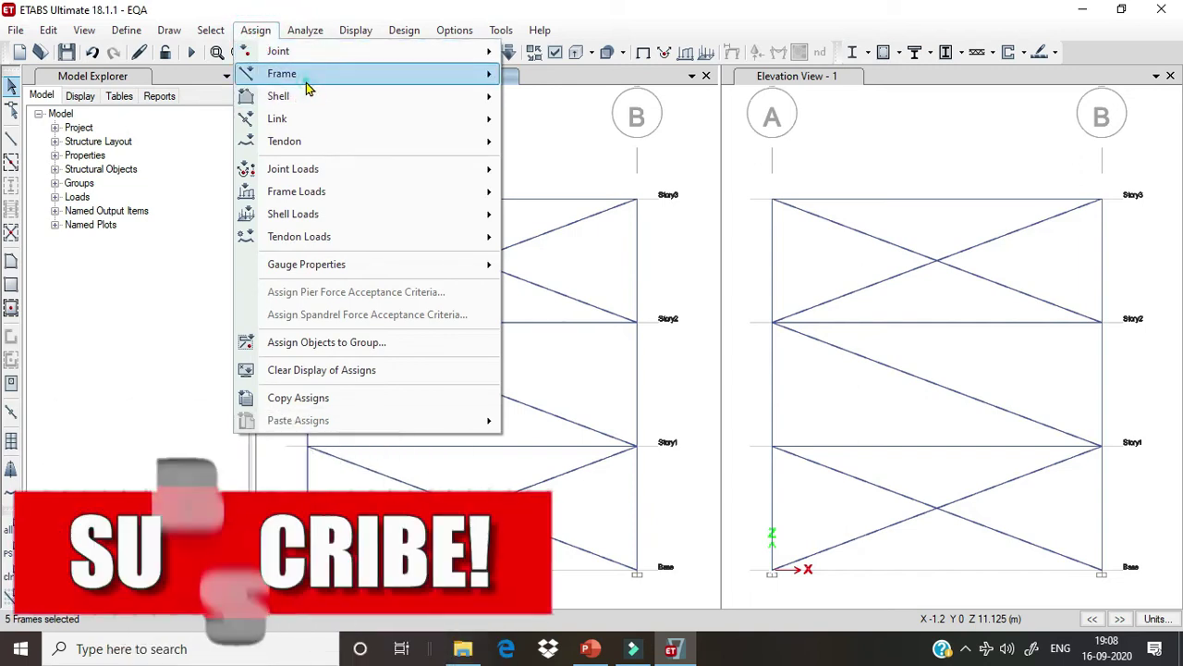
mouse_move(305, 76)
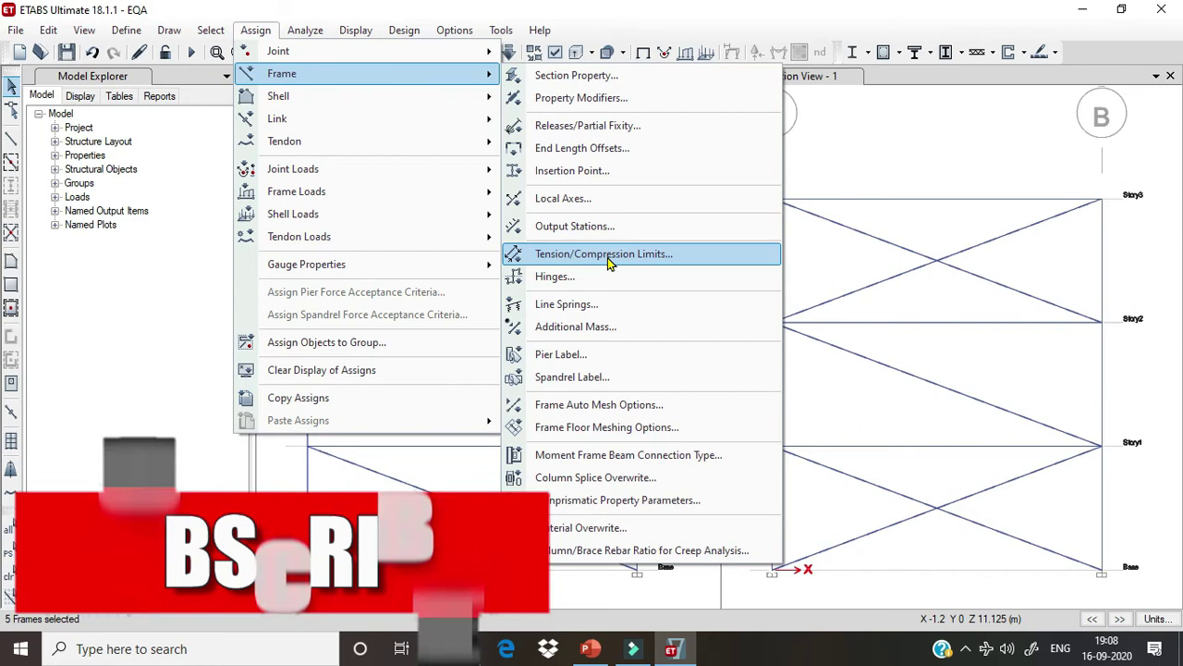
left_click(609, 262)
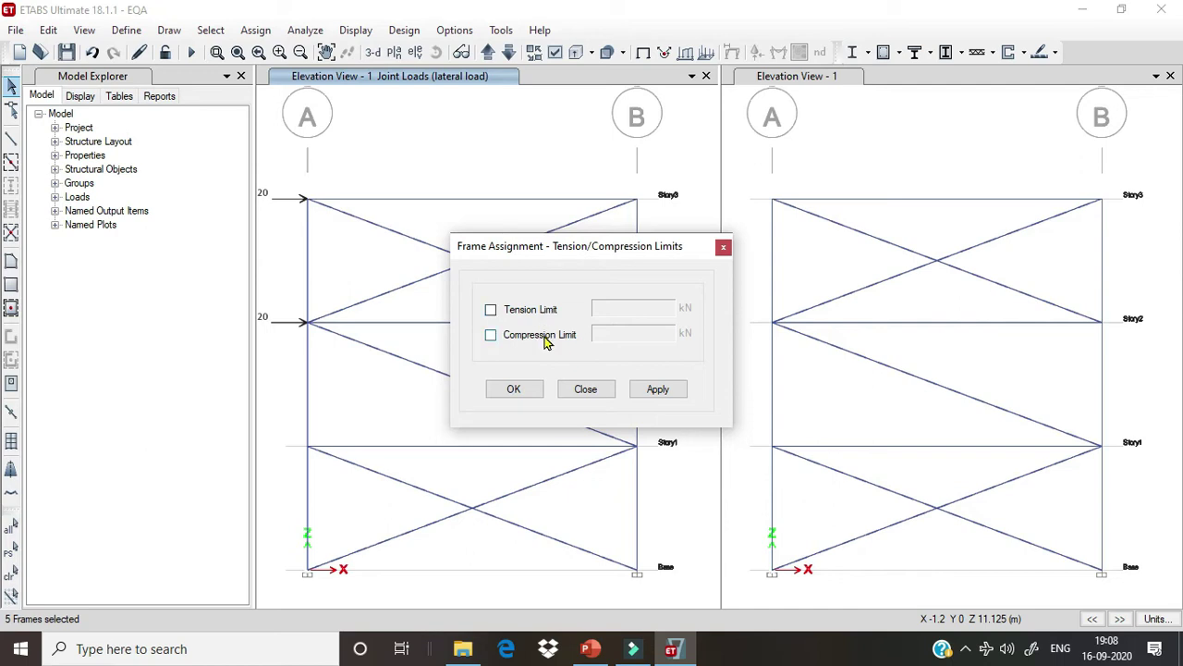
left_click(491, 310)
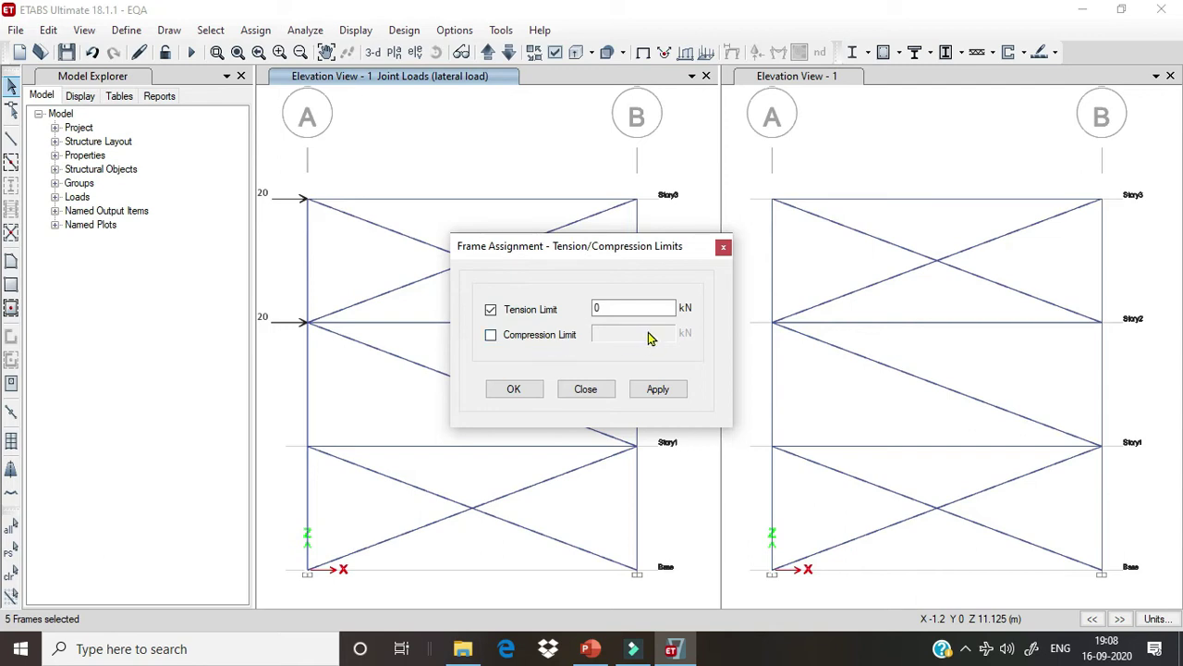
left_click(601, 309)
left_click(657, 389)
left_click(527, 340)
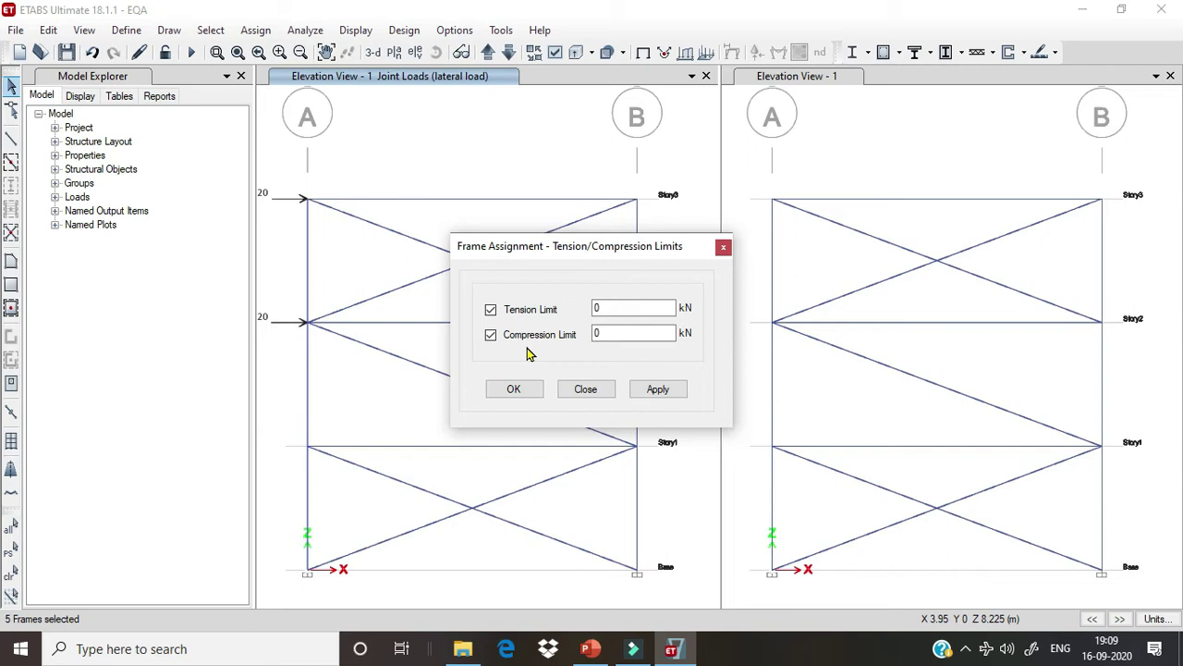
left_click(510, 311)
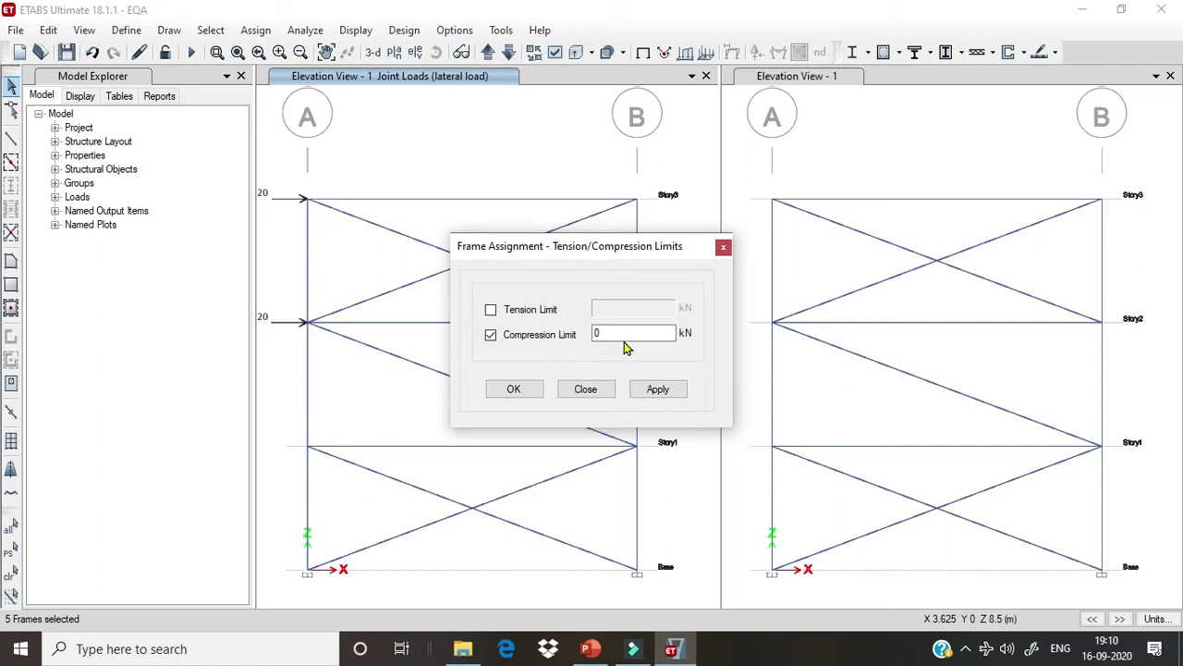
left_click(669, 389)
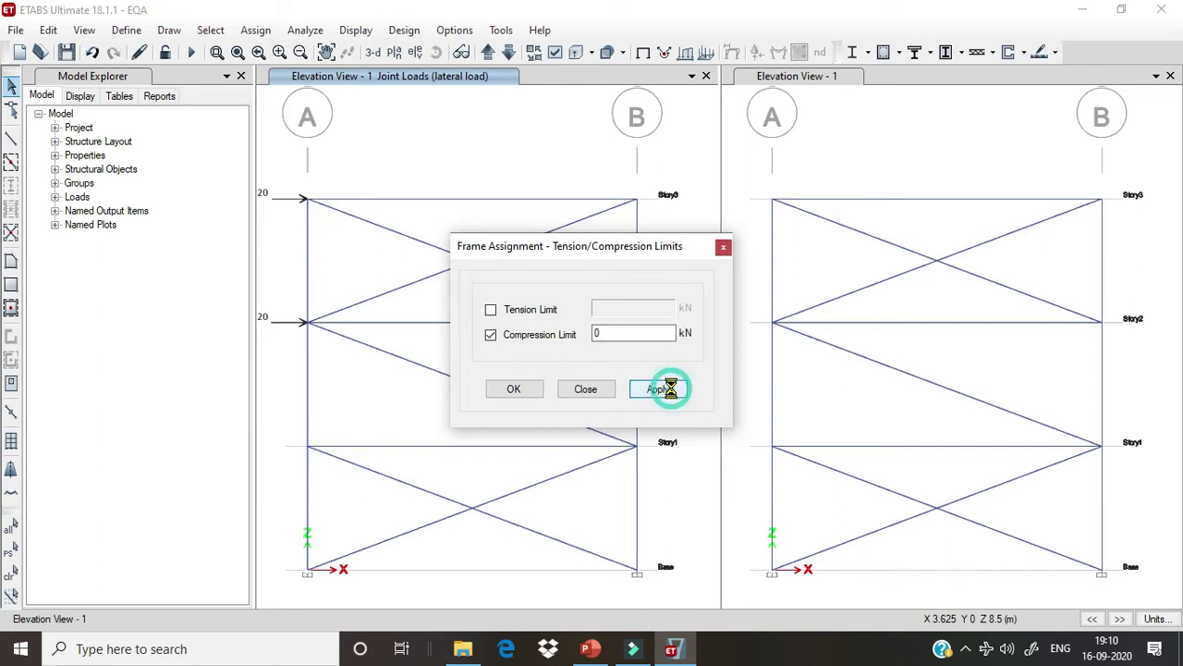
left_click(509, 393)
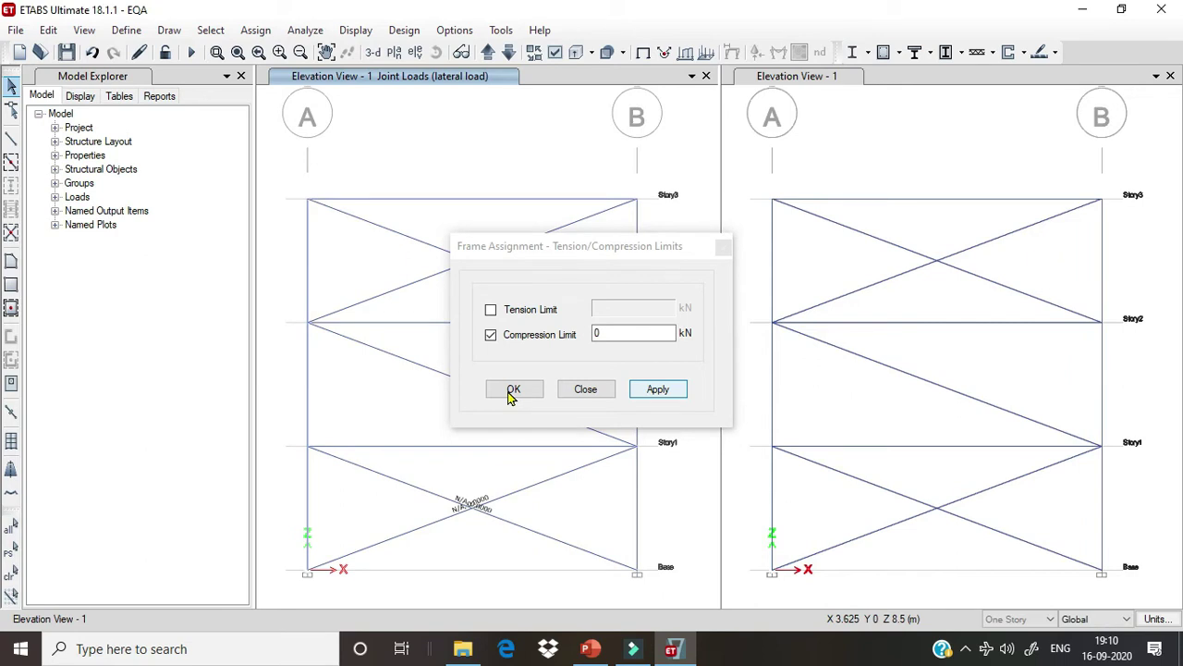
left_click(510, 392)
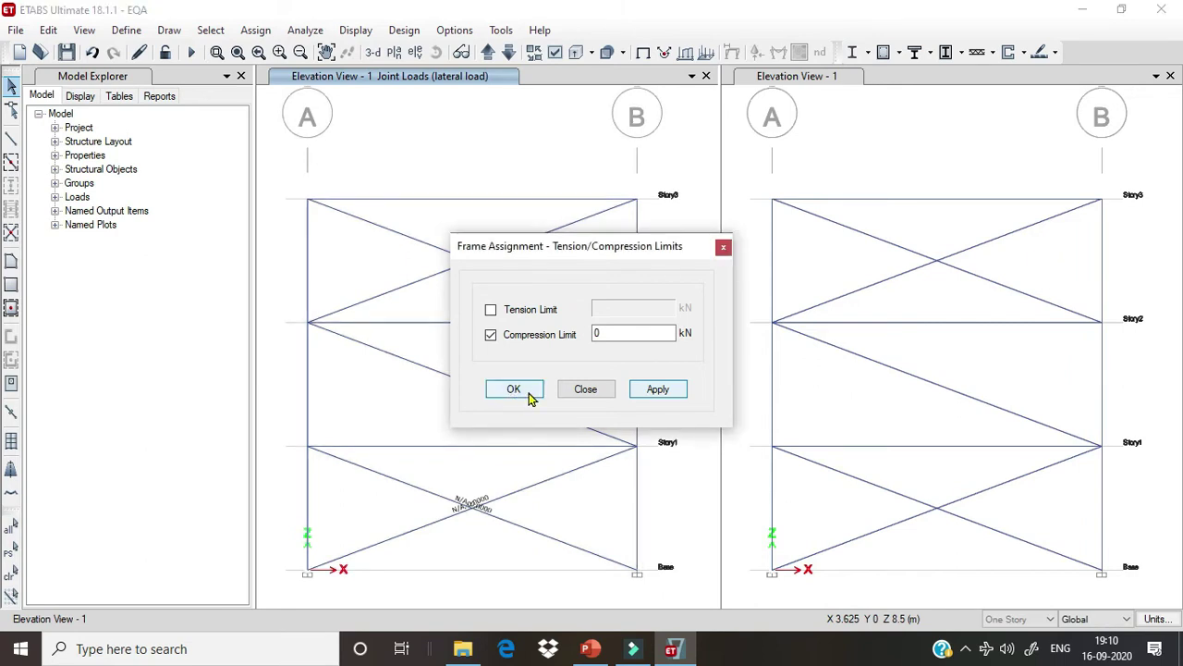
left_click(521, 396)
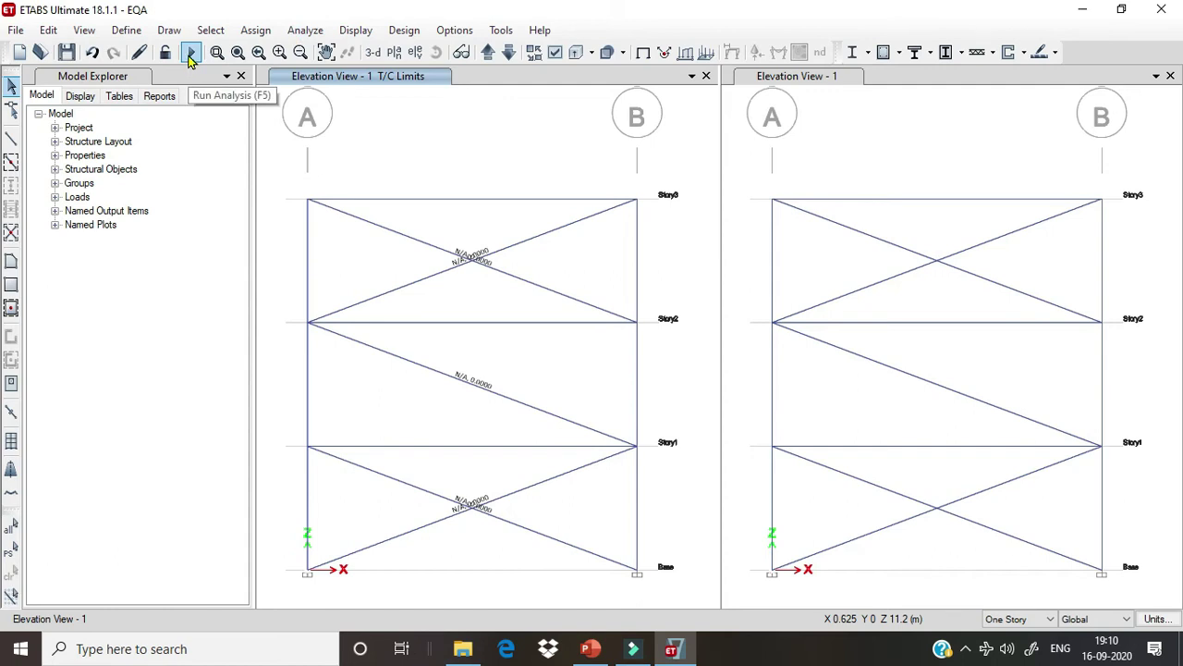
Run the analysis of the braced frame model.
left_click(190, 53)
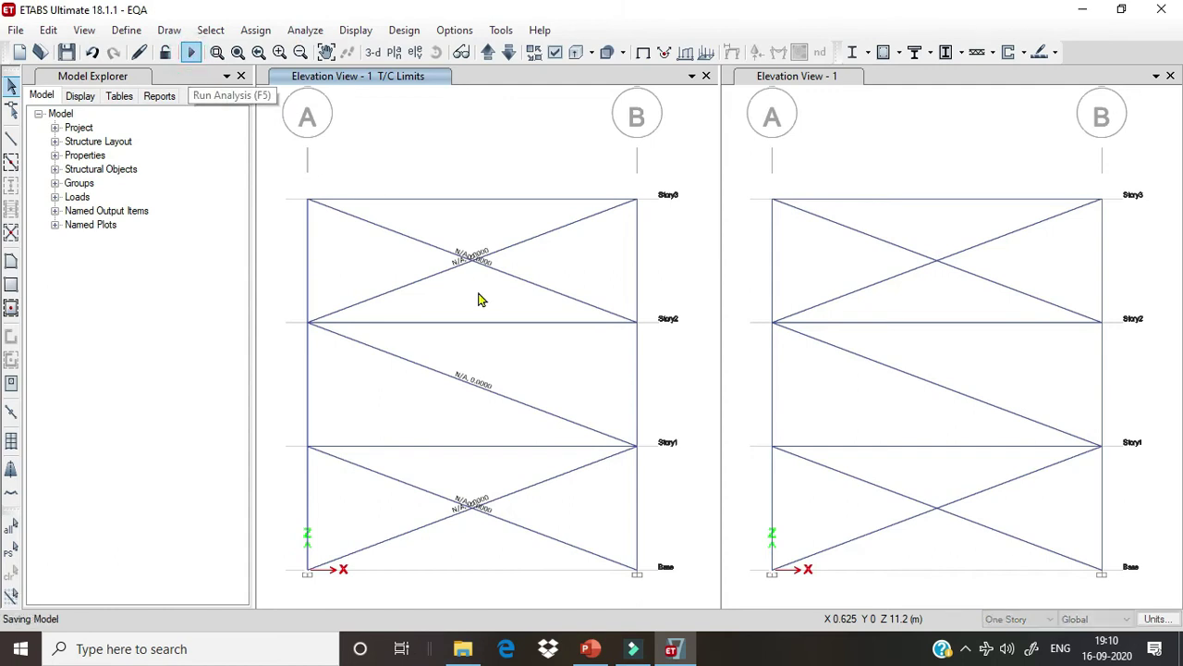
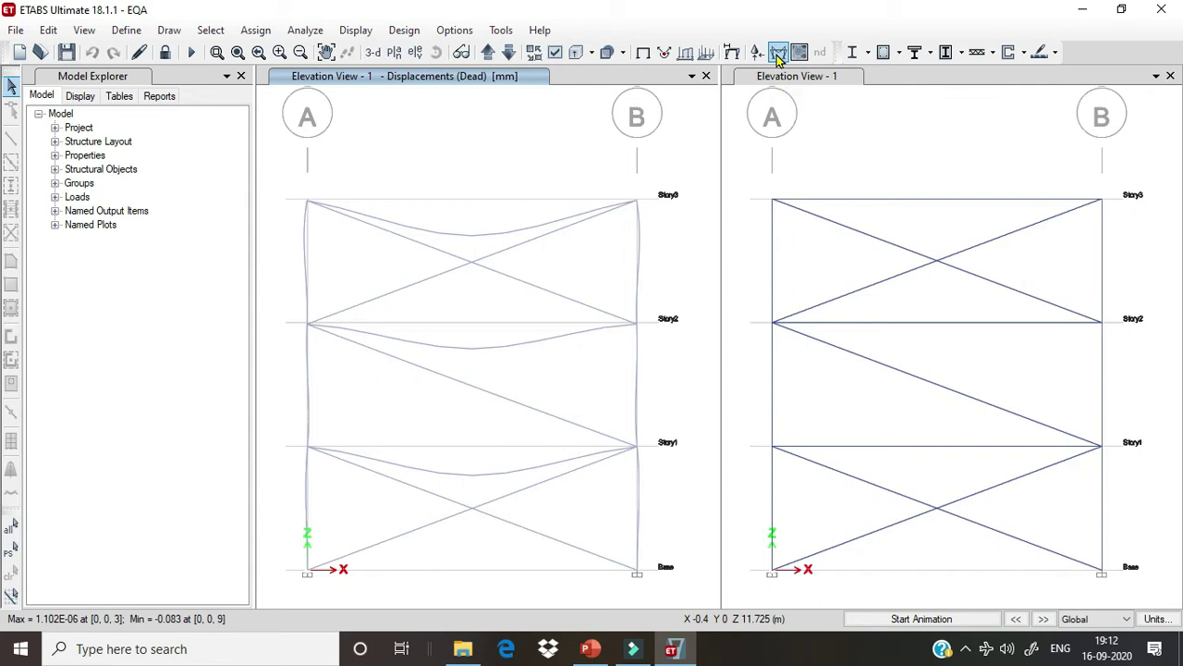
Display the frames' axial force diagram for the lateral load case in the second elevation view, with filled diagrams and values shown.
left_click(864, 146)
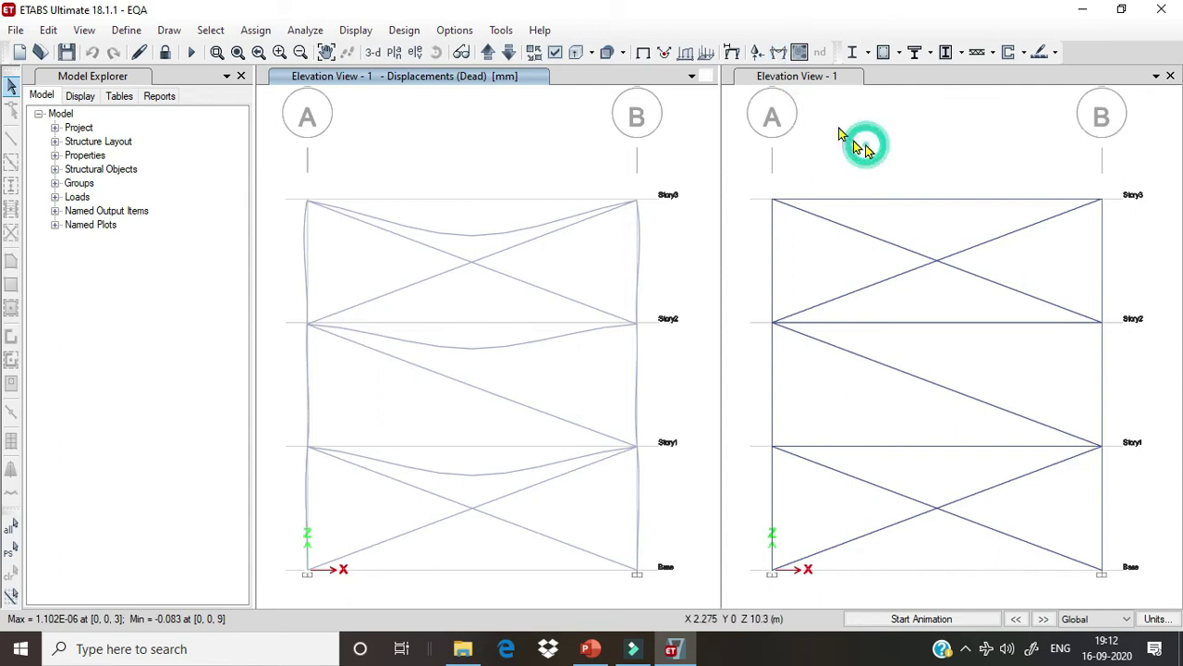
left_click(777, 53)
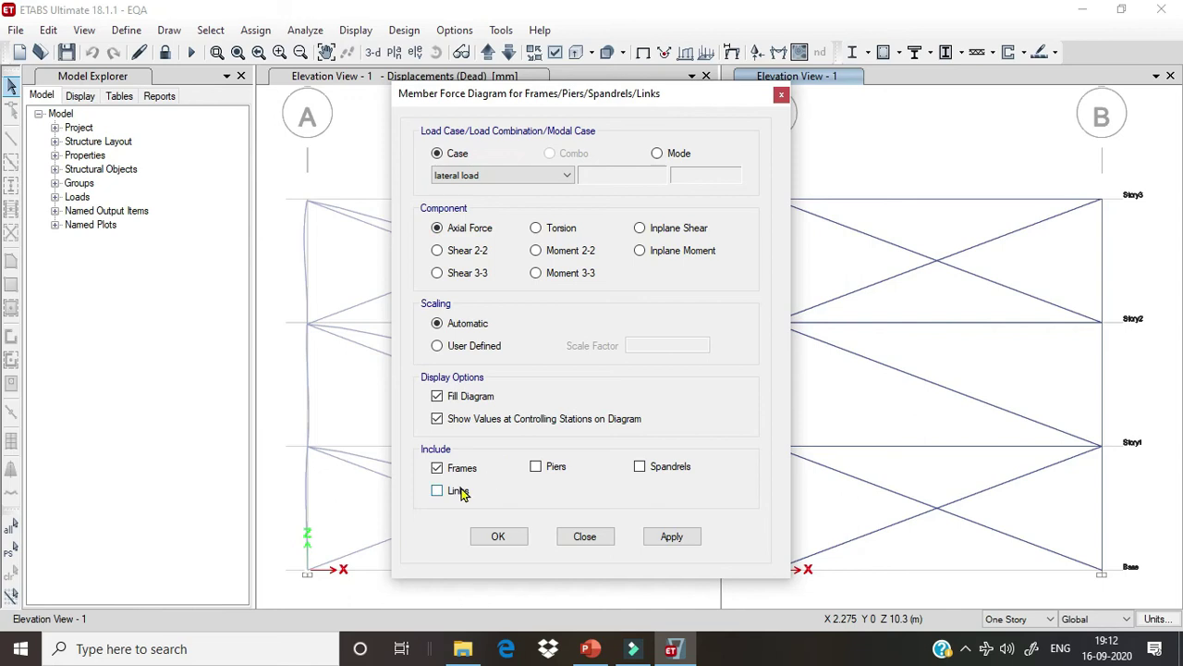
left_click(684, 544)
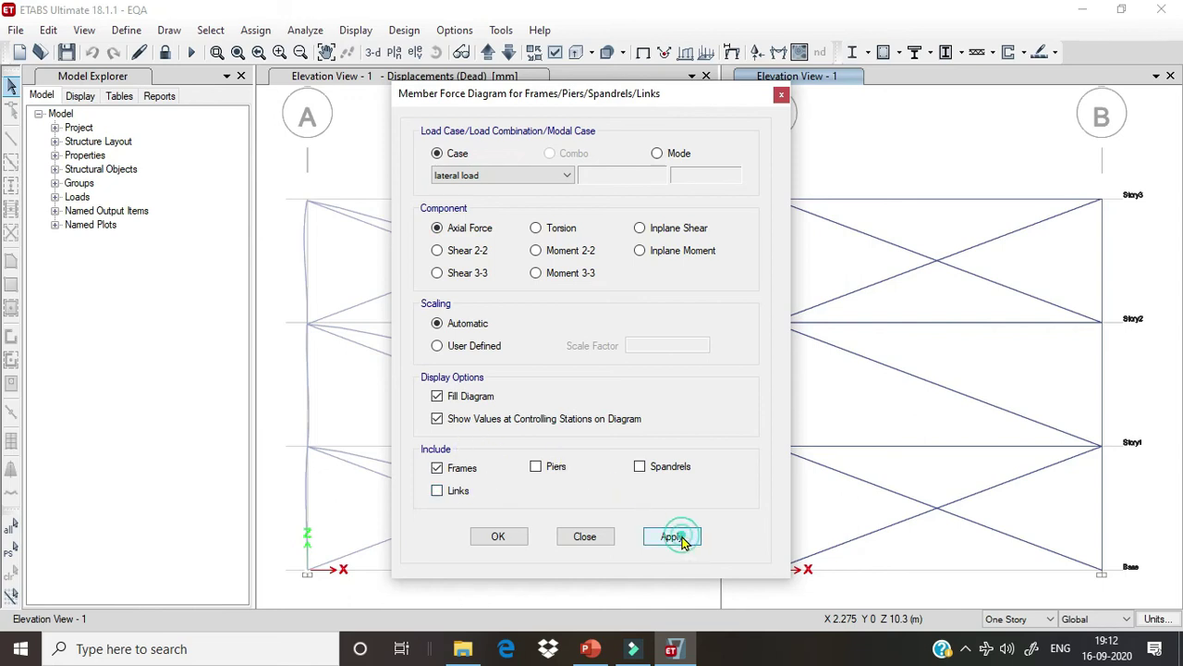
left_click(498, 537)
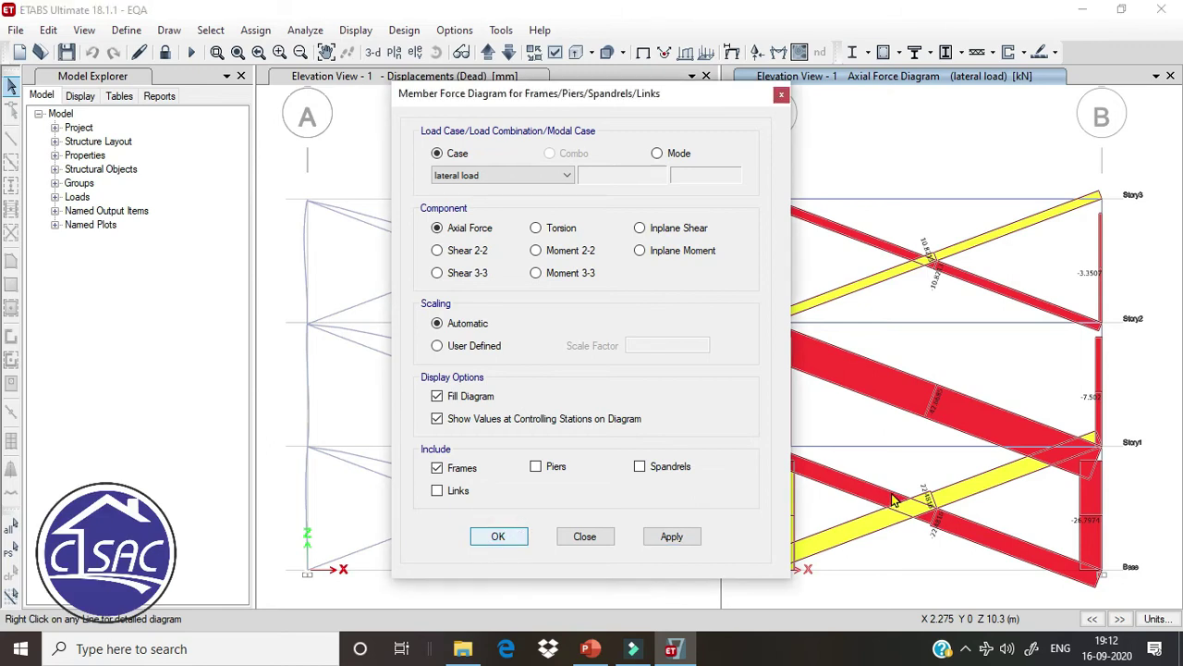
Inspect the detailed axial force diagrams of the Story2 brace and the Story3 brace rising from grid A to grid B.
right_click(845, 468)
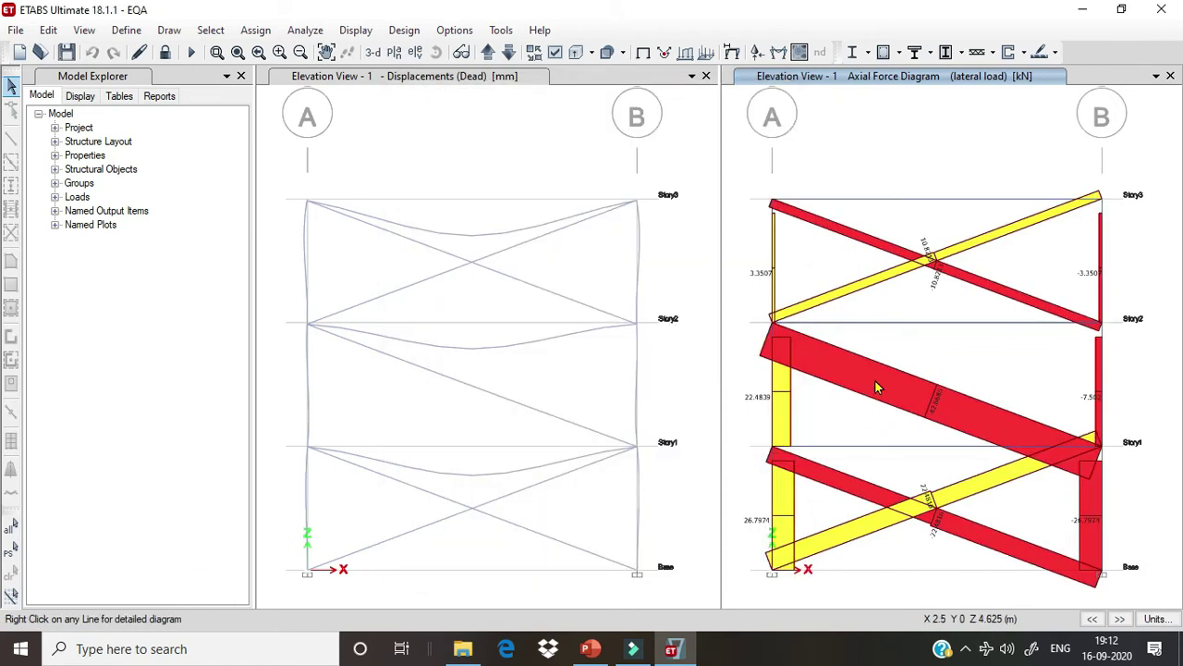
right_click(880, 366)
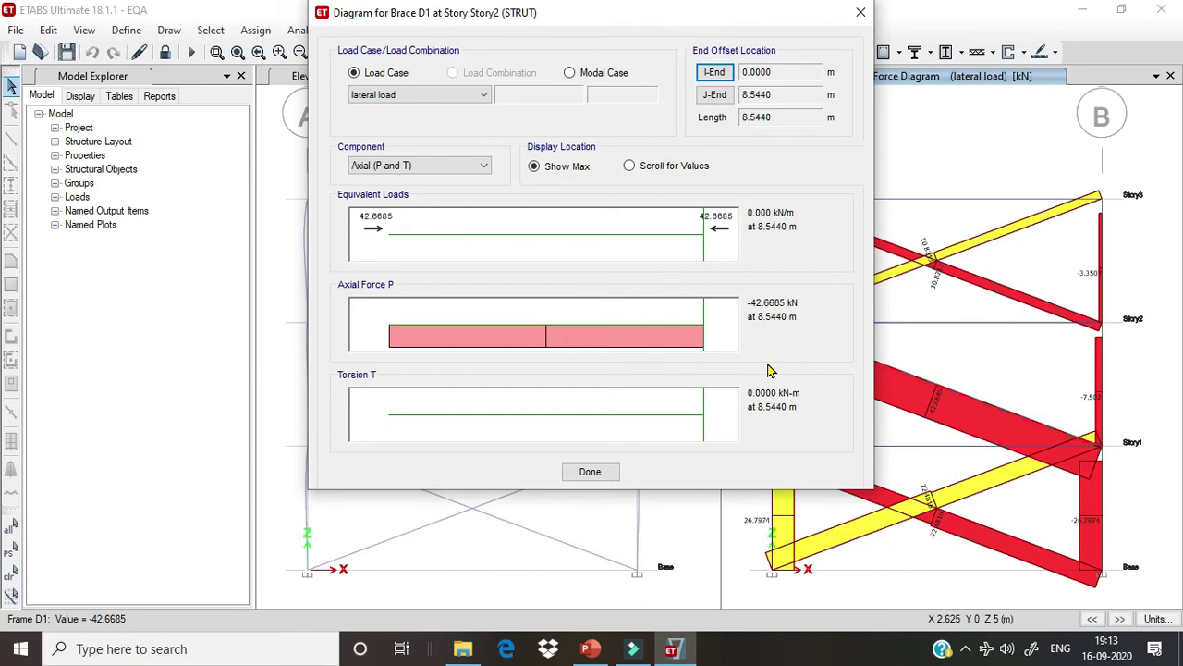
left_click(592, 472)
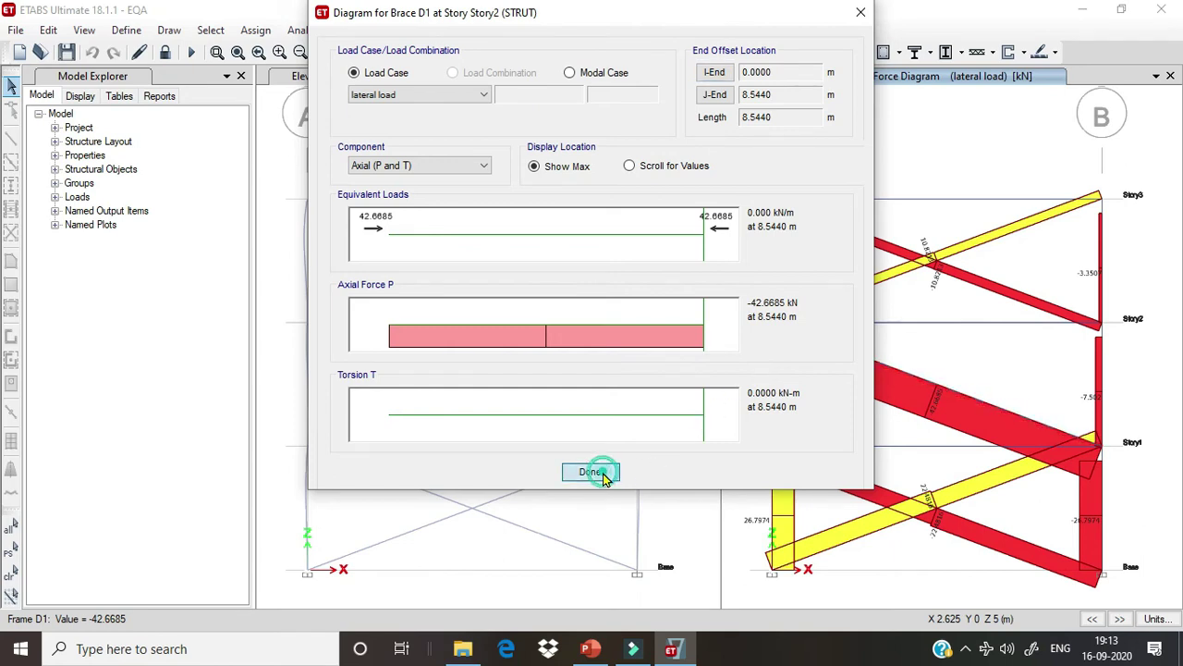
mouse_move(860, 298)
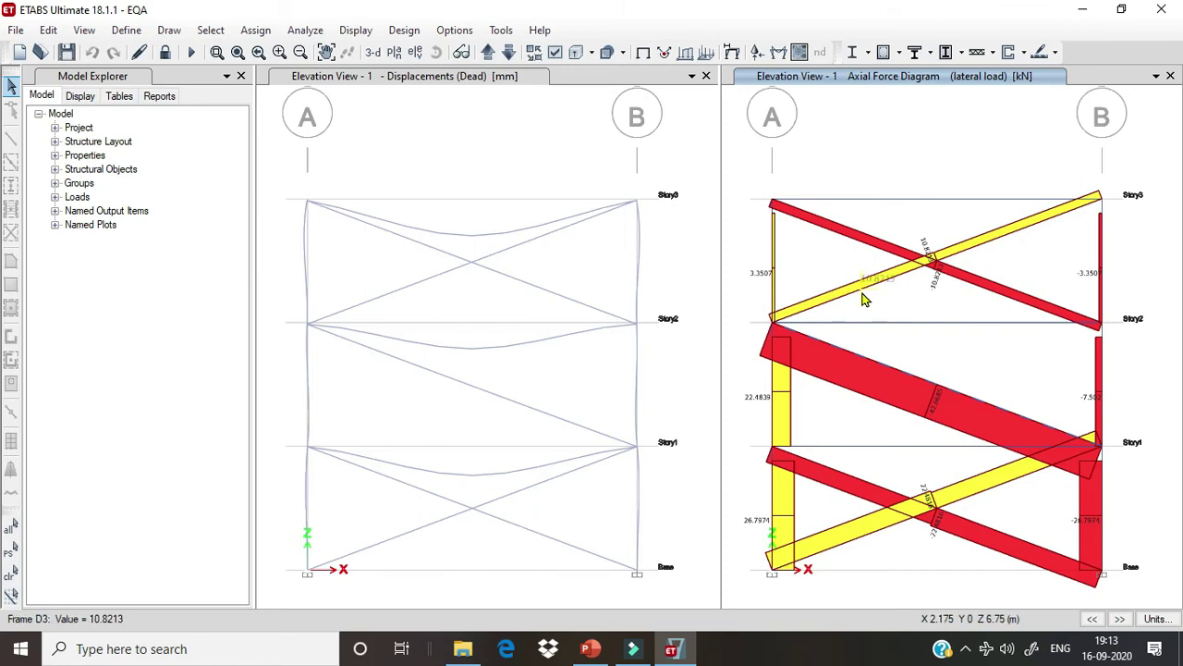
right_click(860, 298)
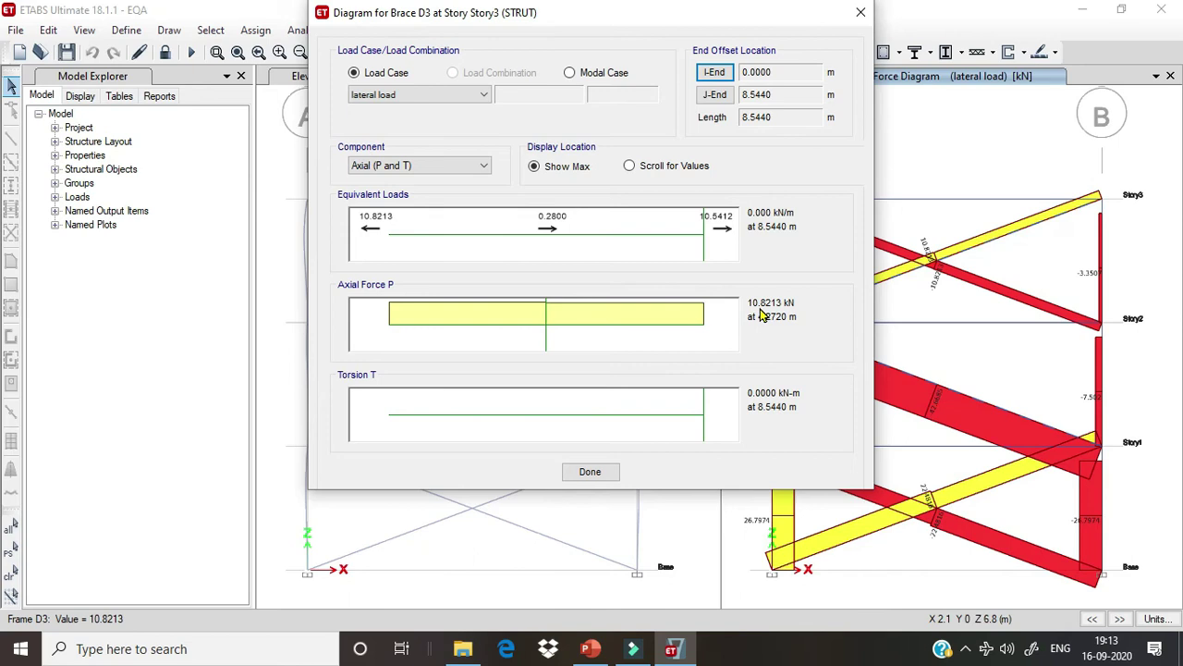
left_click(606, 474)
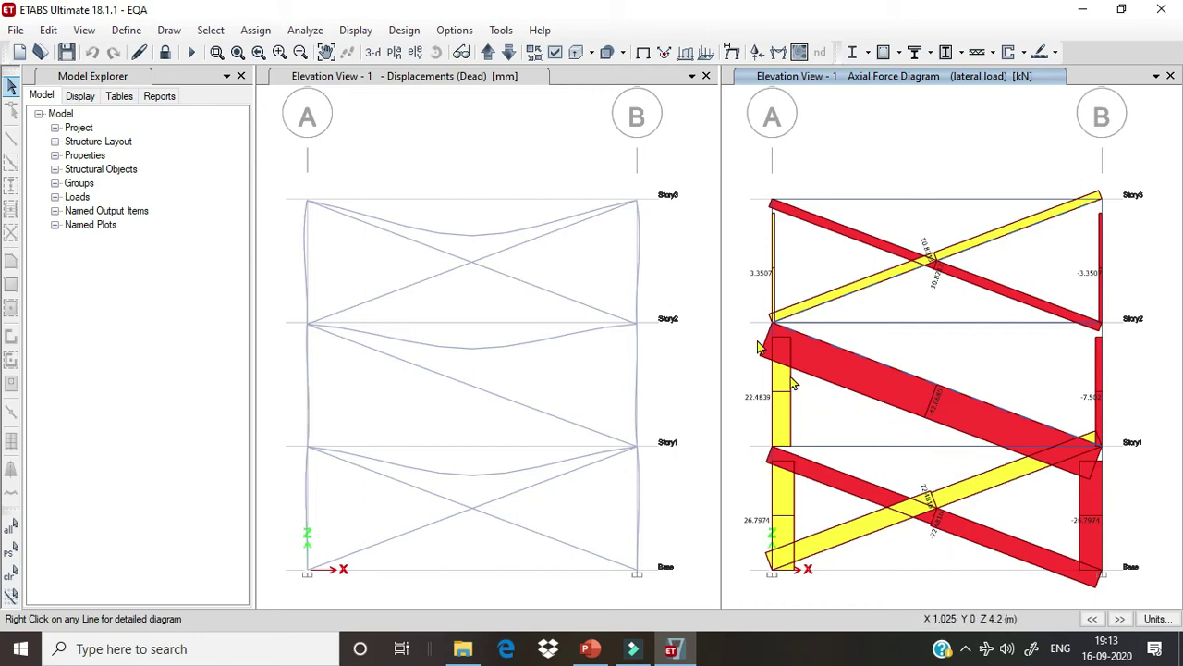
Unlock the analysed model and clear the selection of the two braces.
left_click(167, 56)
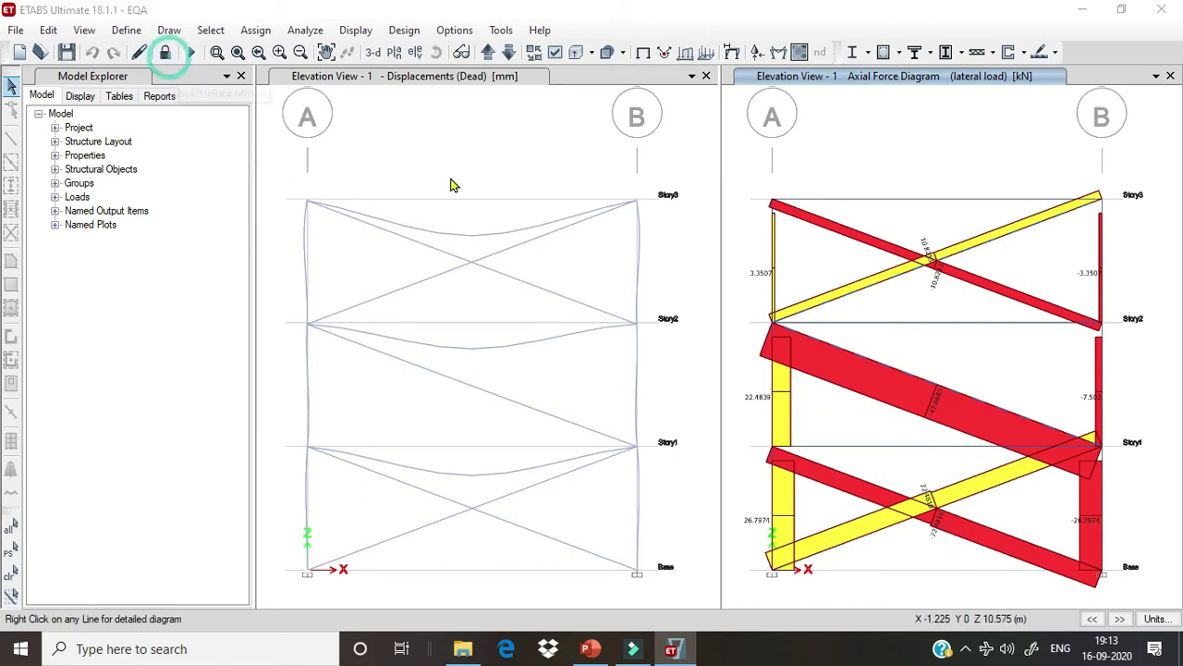
left_click(612, 388)
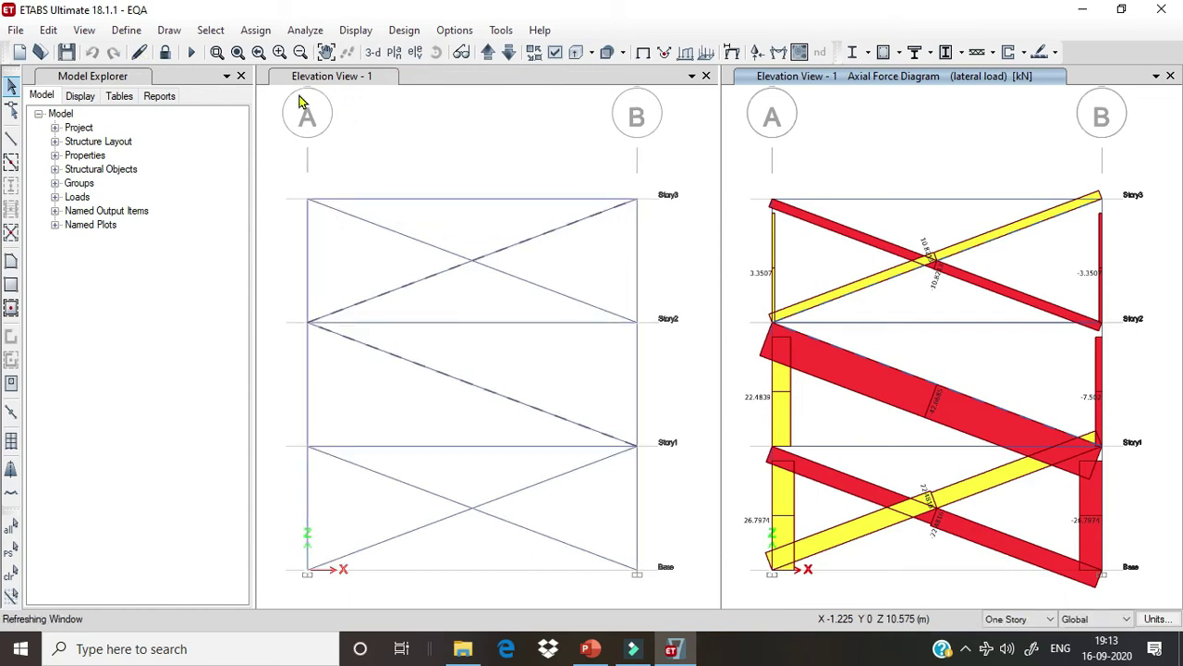
left_click(444, 157)
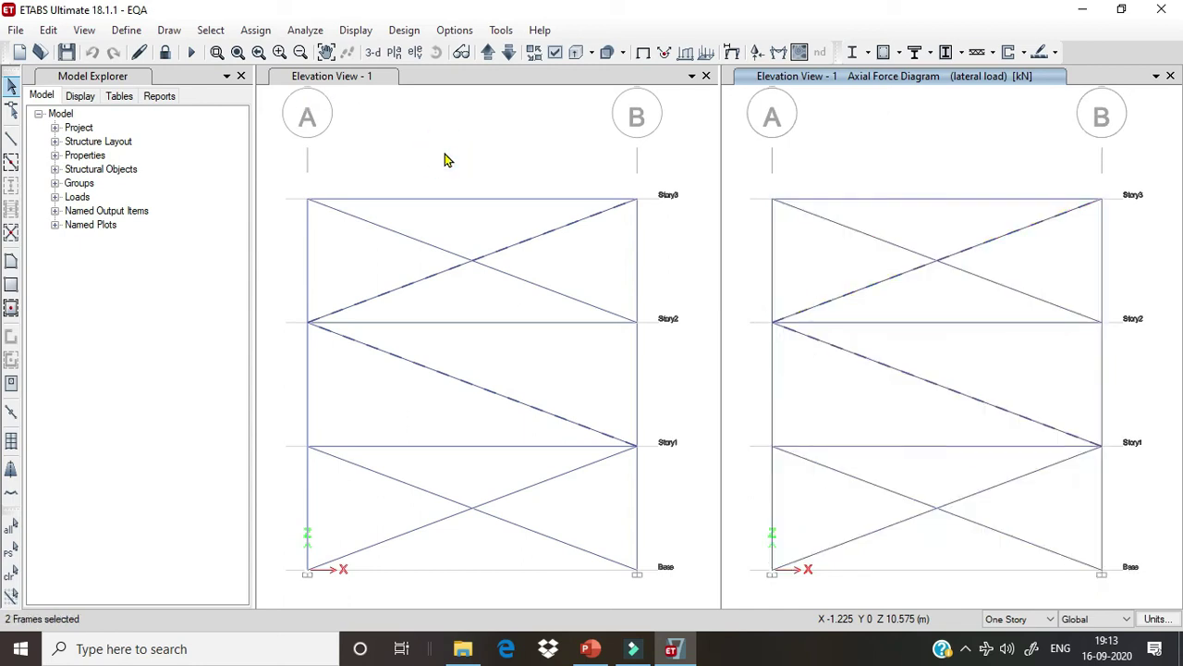
left_click(91, 52)
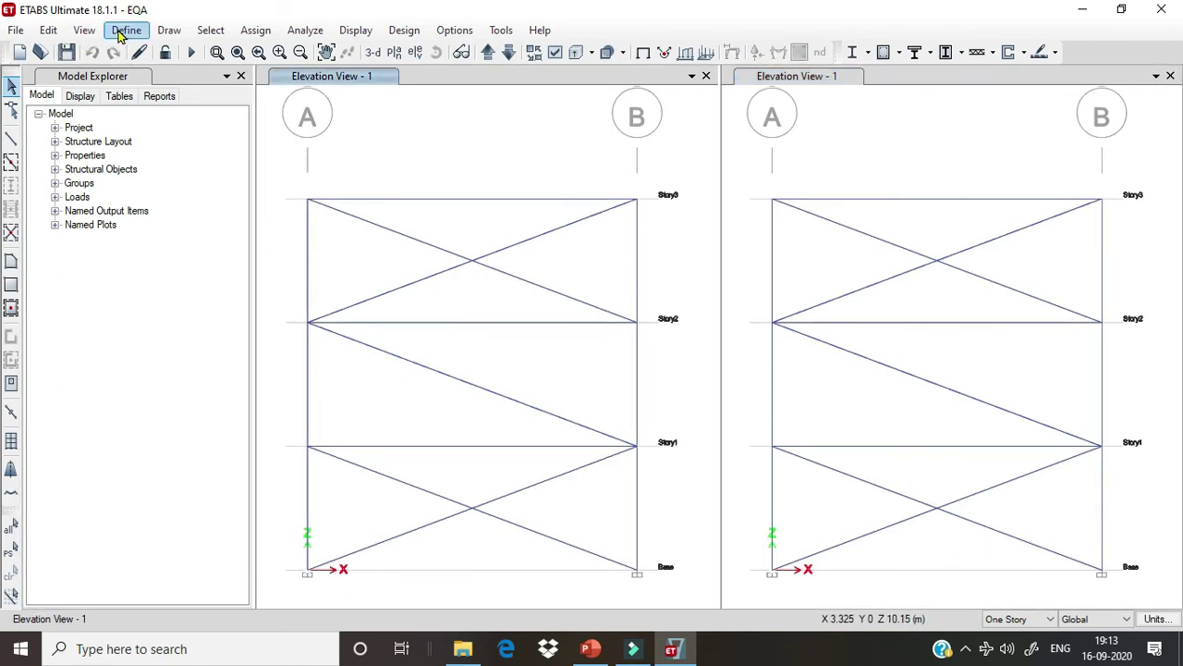
Change the lateral load case from its linear type to Nonlinear Static, starting from zero initial conditions.
left_click(121, 31)
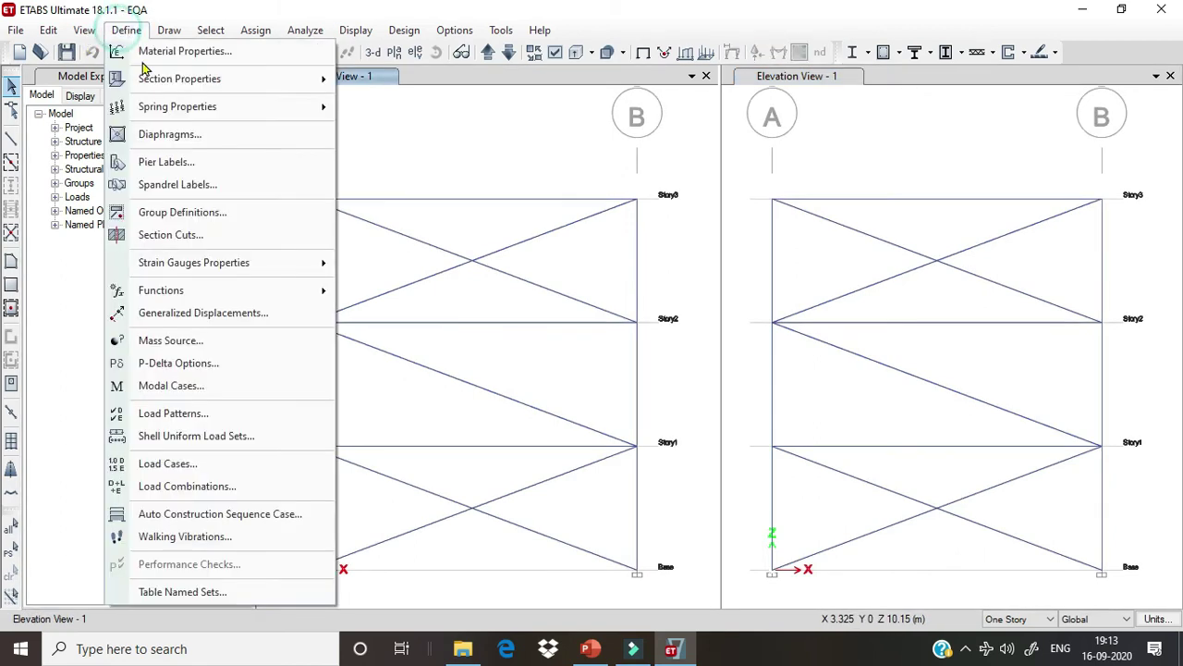
left_click(266, 465)
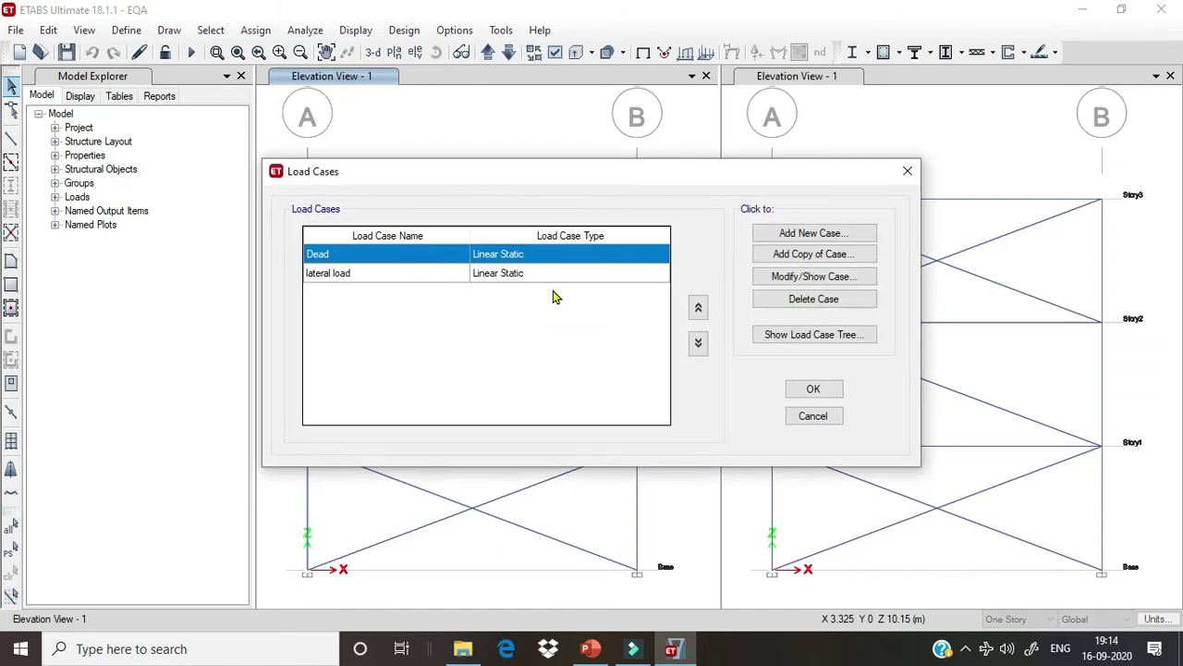
left_click(510, 277)
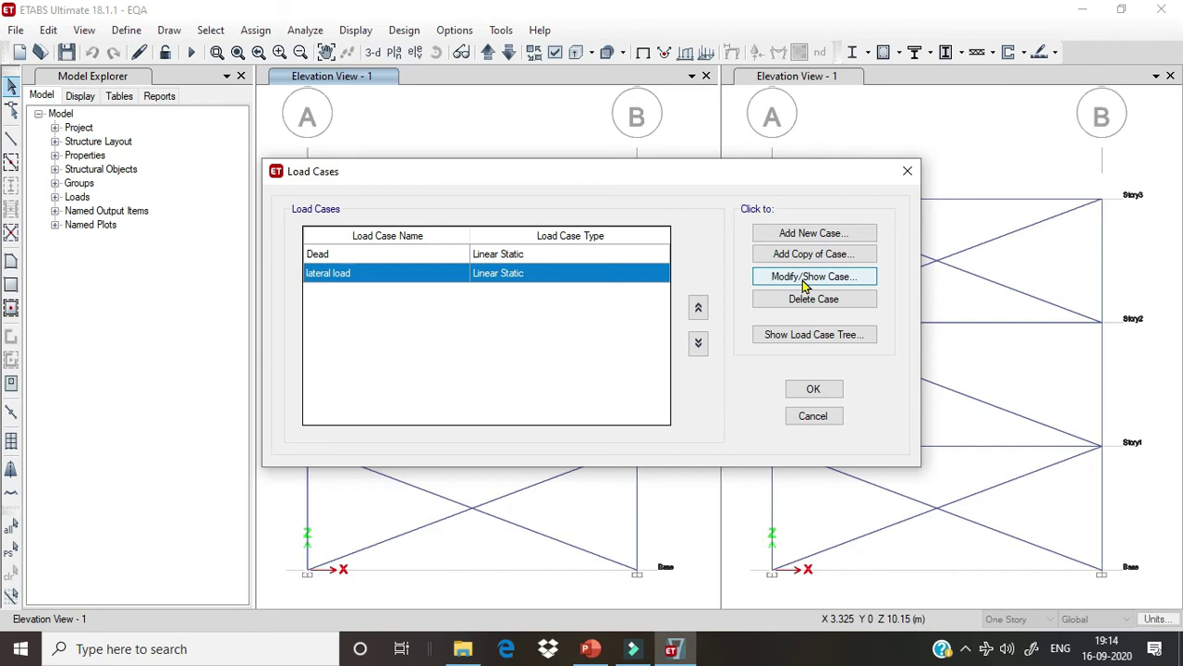
left_click(804, 282)
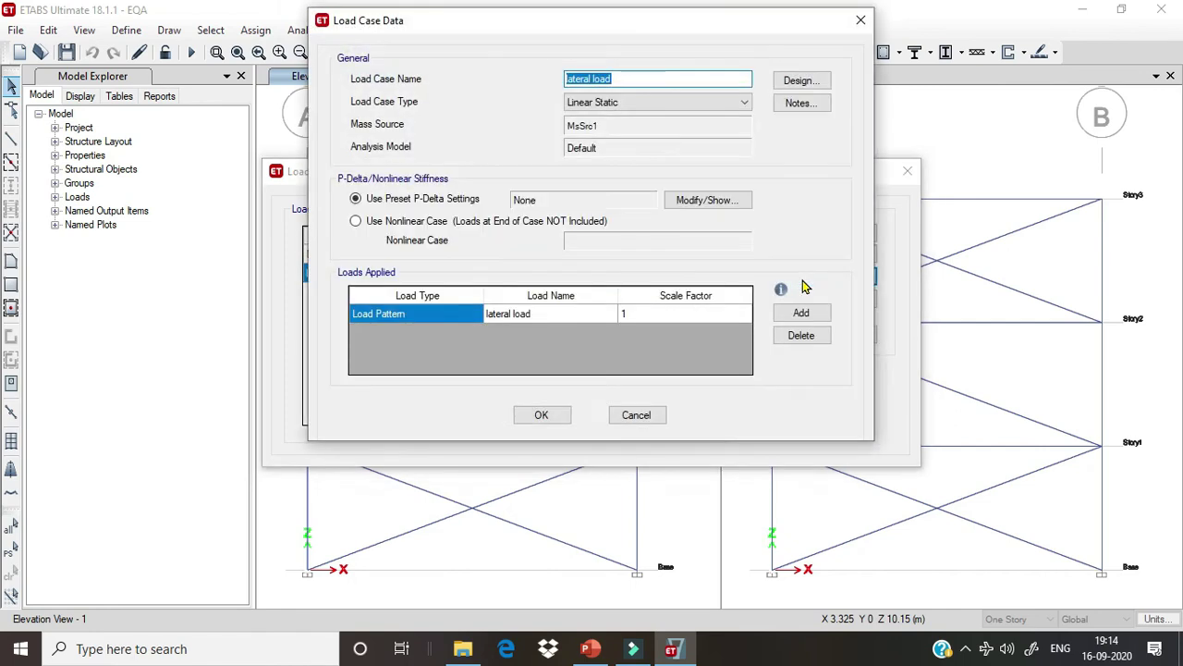
left_click(612, 102)
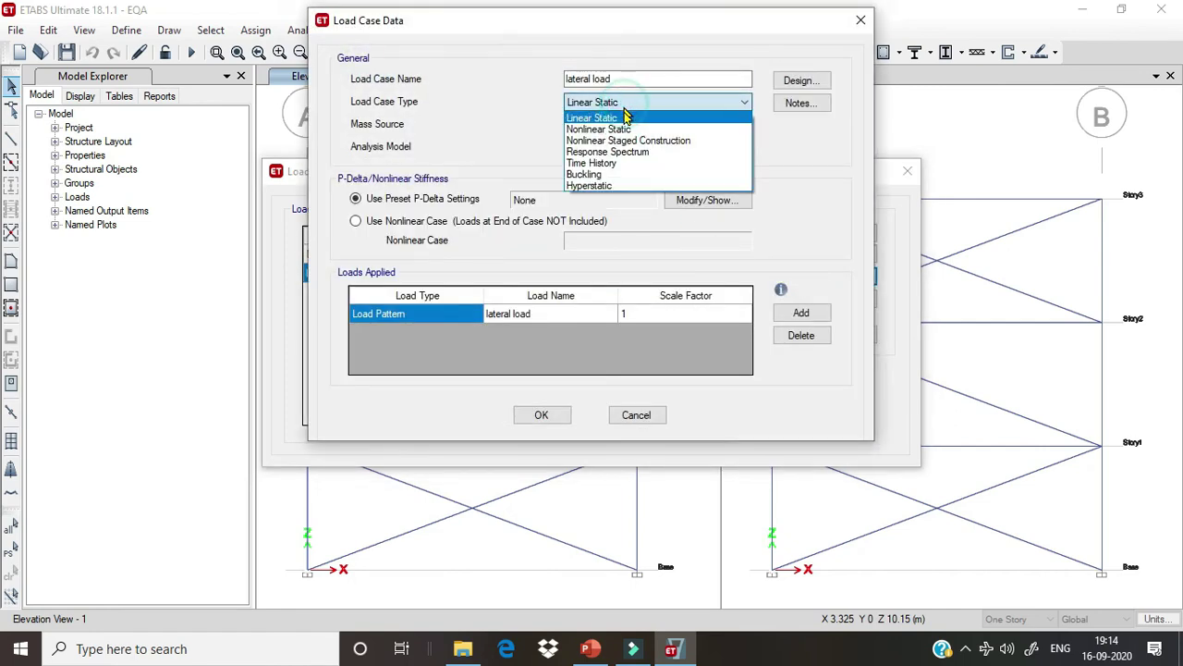
left_click(633, 130)
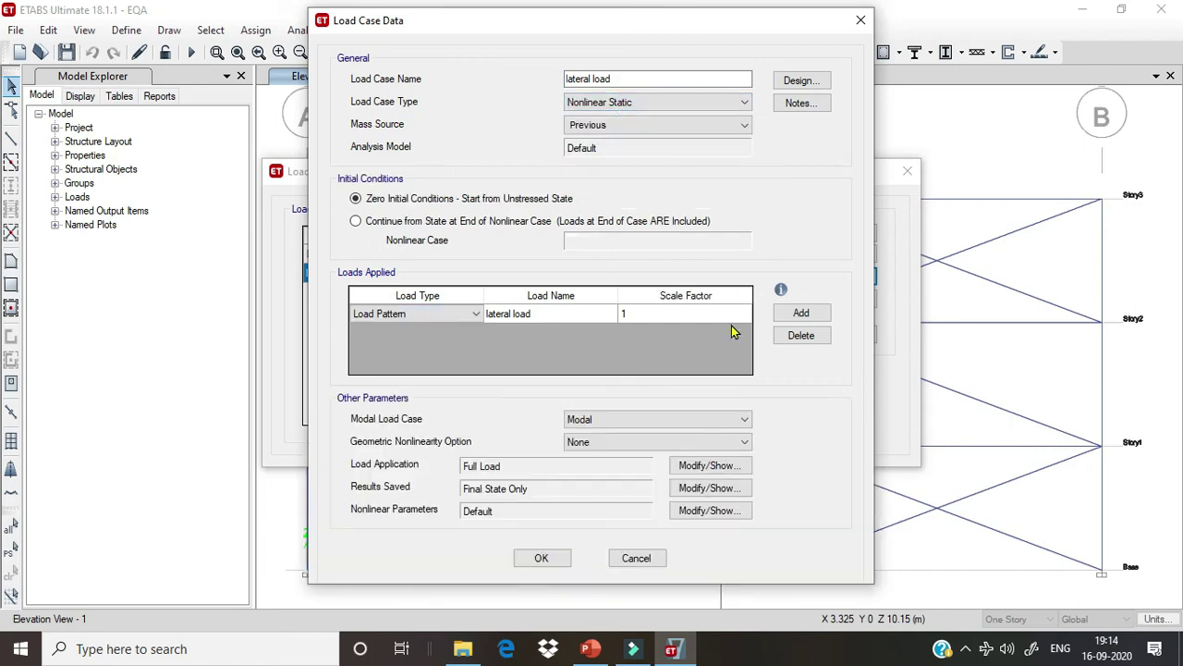
left_click(801, 312)
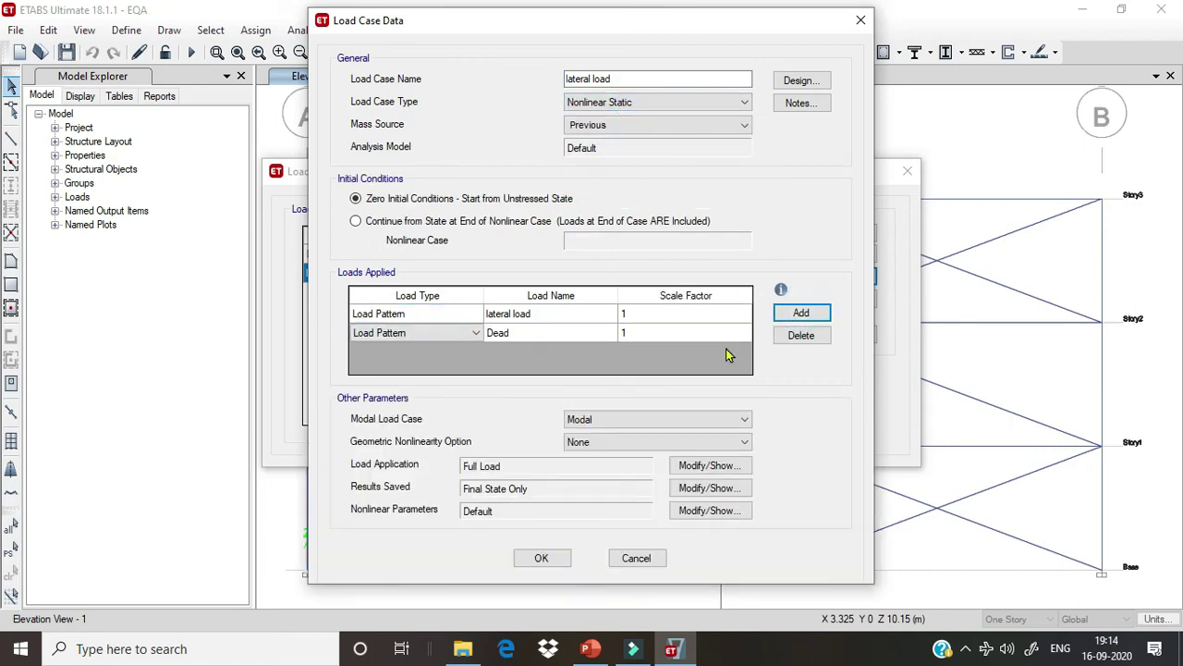
left_click(455, 338)
left_click(714, 333)
left_click(799, 336)
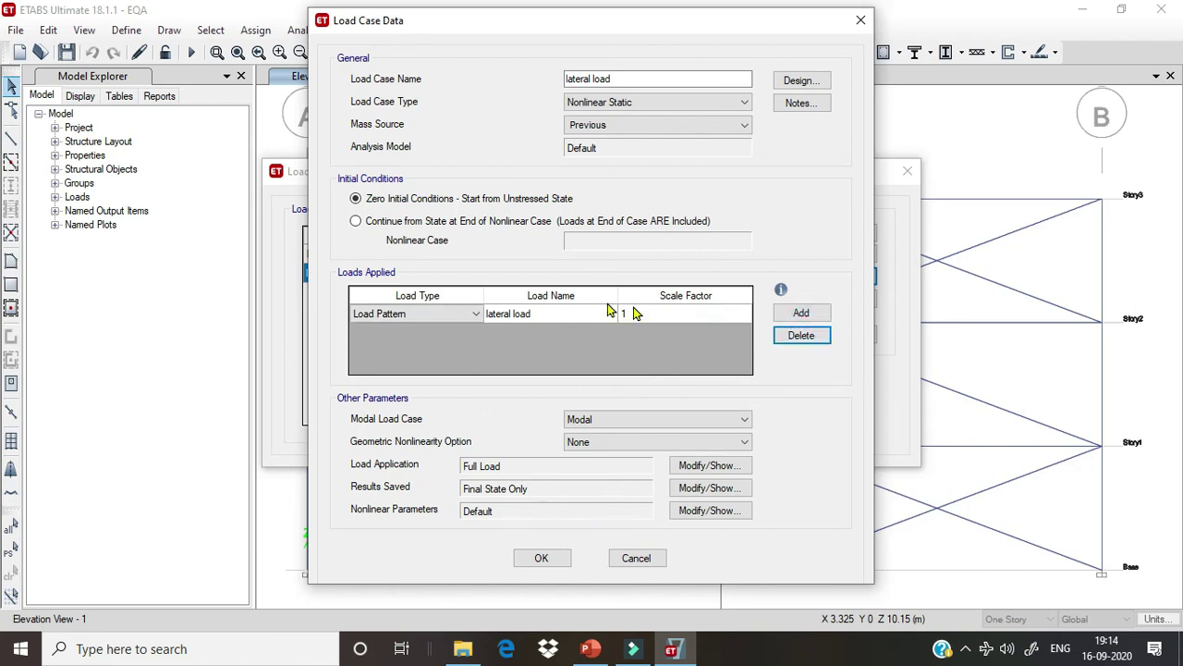
Accept the modified lateral load case and run the analysis through the load cases to run settings.
left_click(544, 558)
left_click(808, 392)
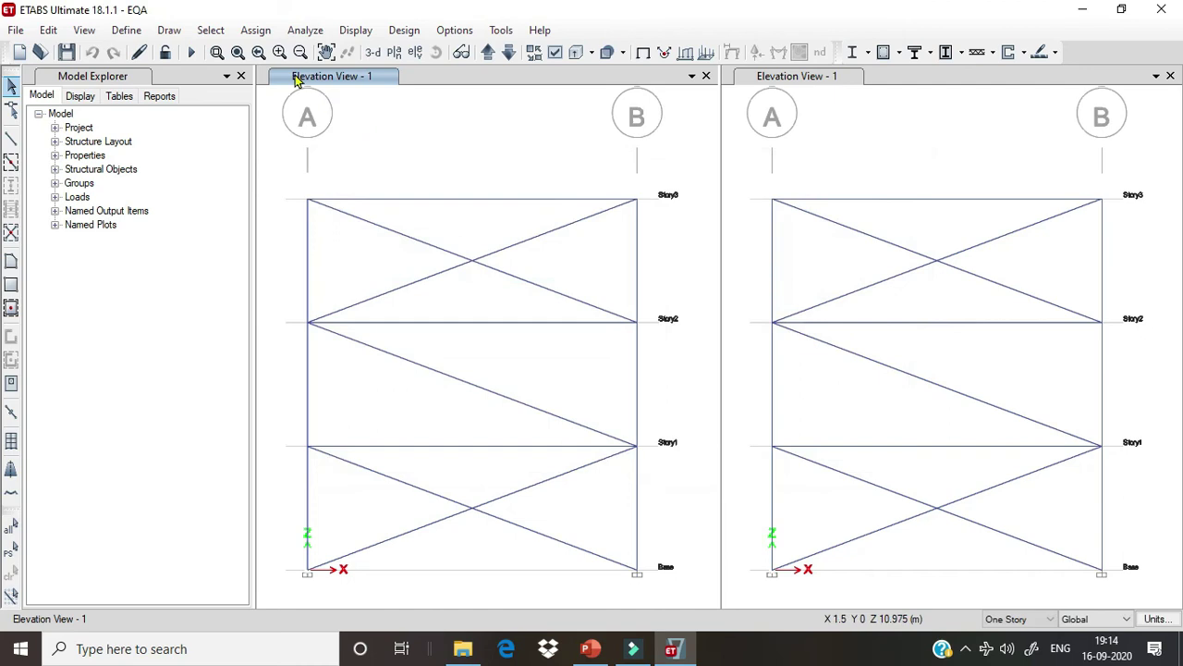
left_click(307, 34)
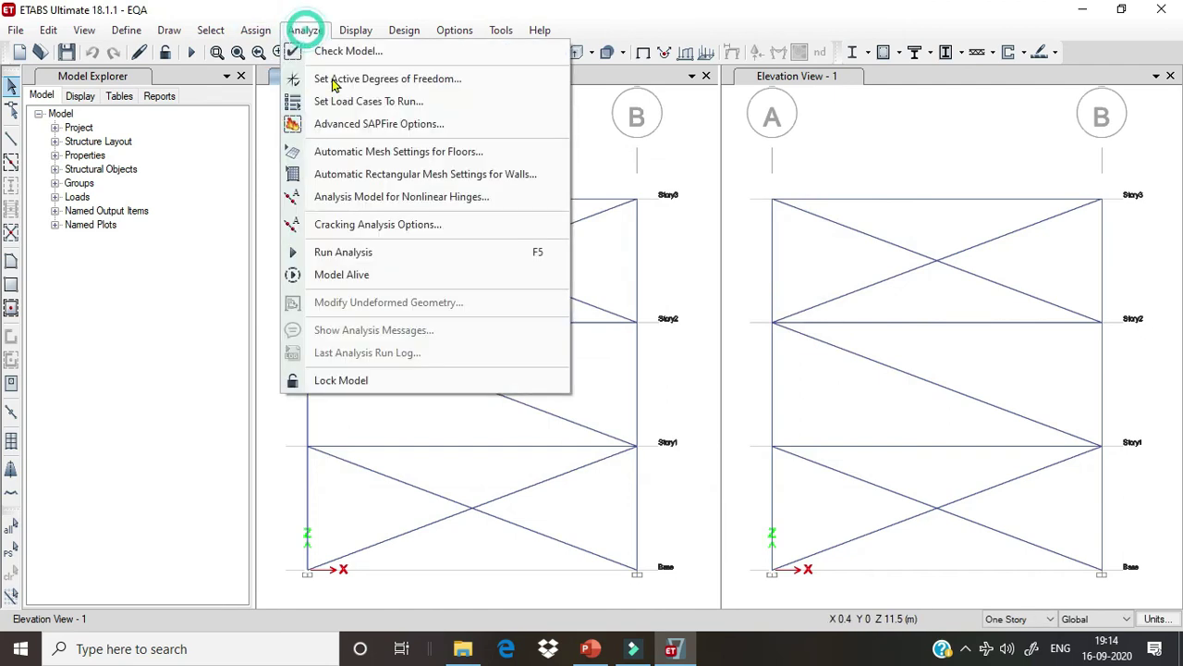
left_click(393, 101)
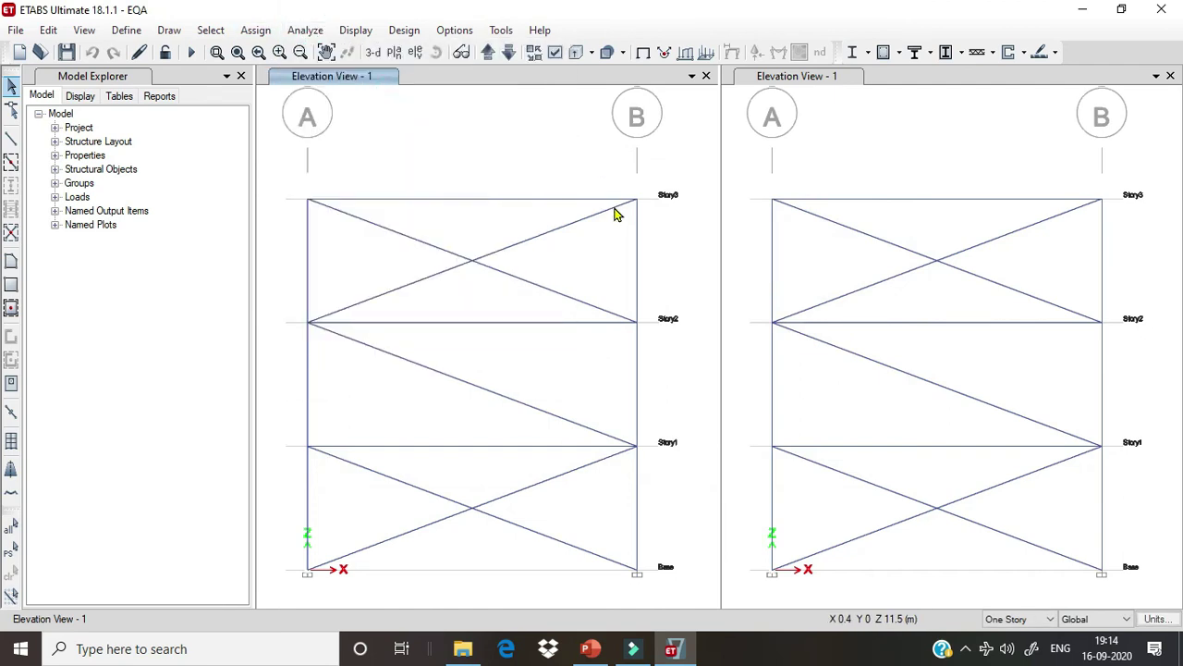
left_click(856, 465)
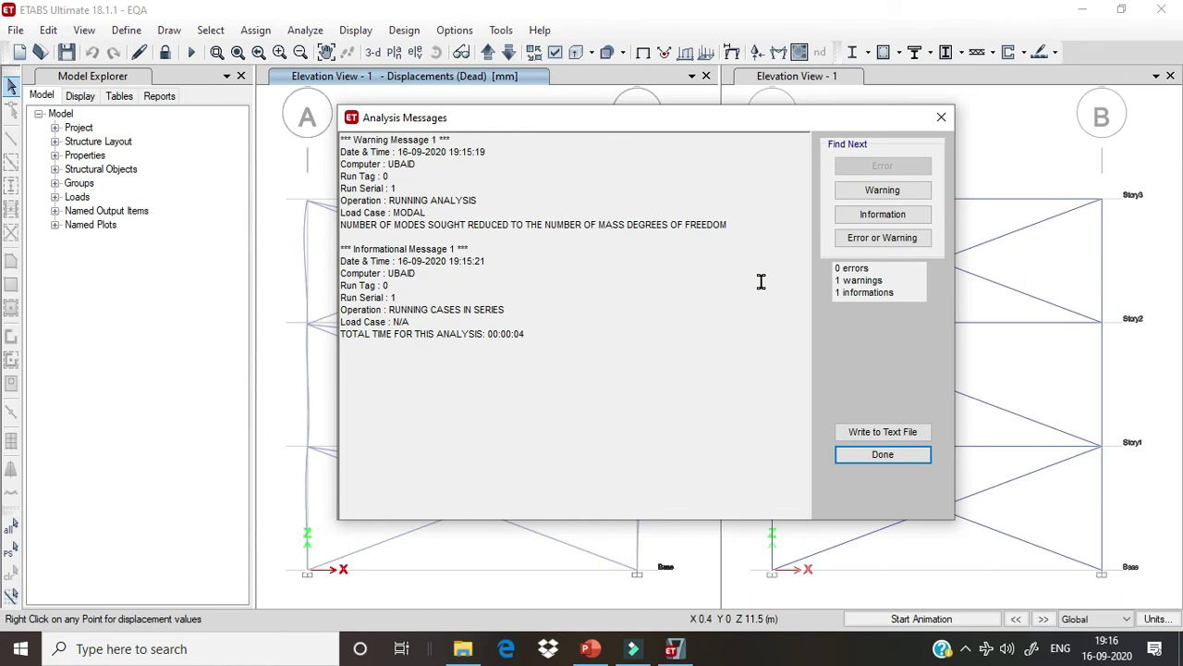
left_click(883, 454)
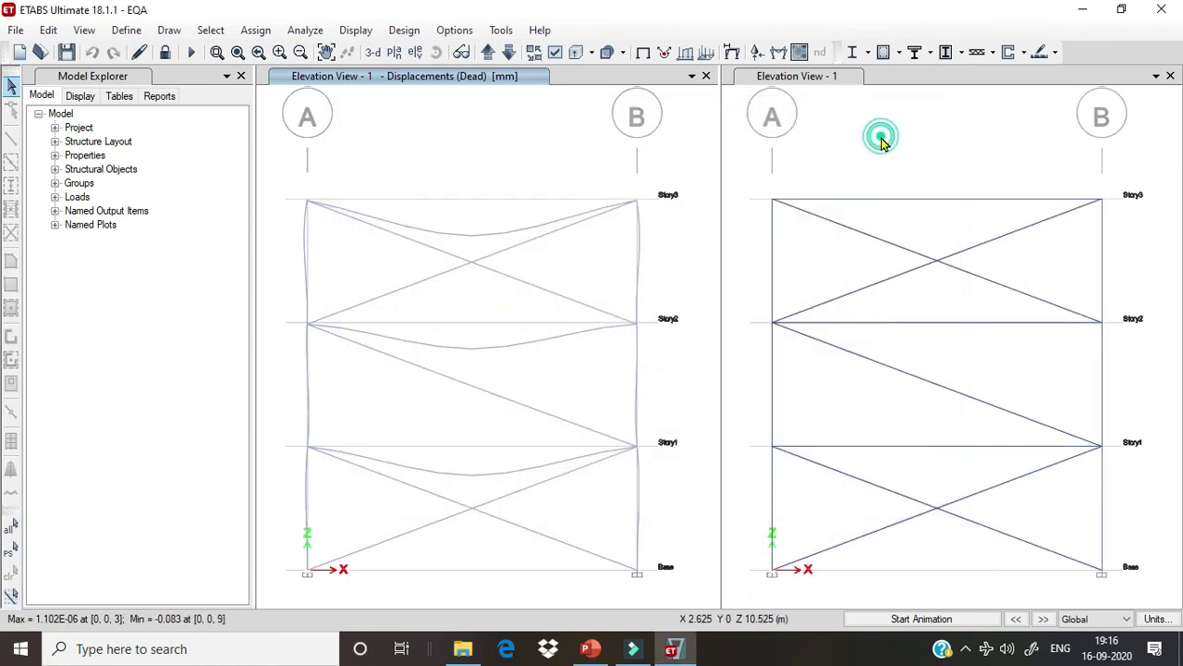
Show the axial force diagram of the nonlinear lateral load case in the second elevation view.
left_click(779, 55)
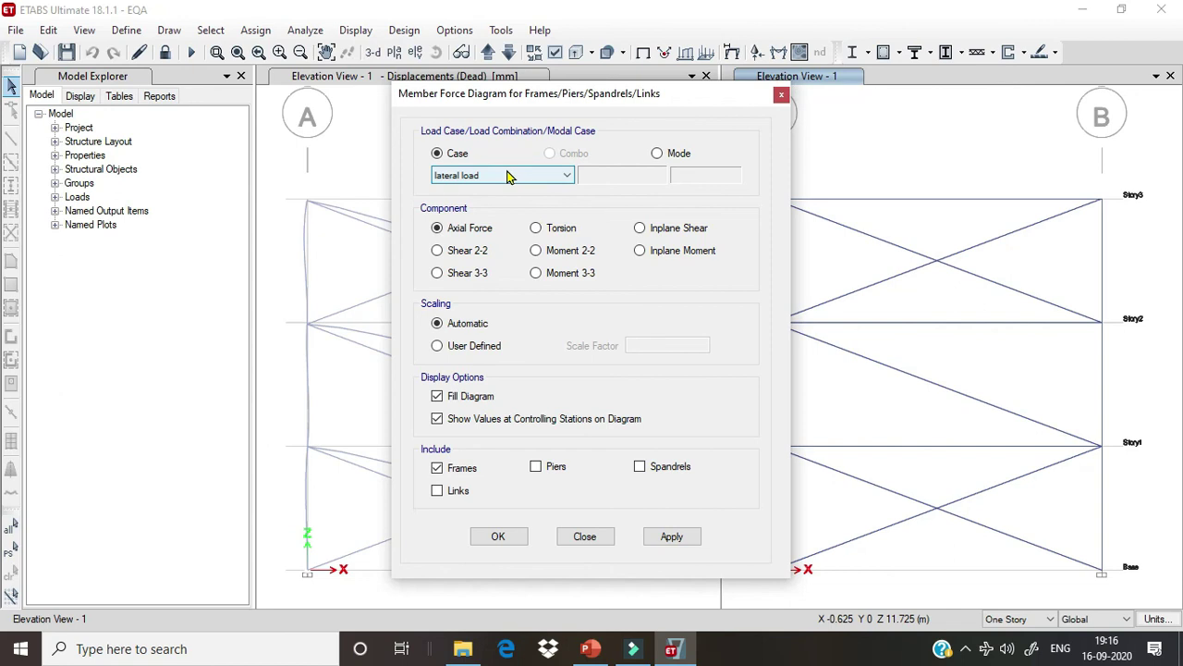
left_click(677, 538)
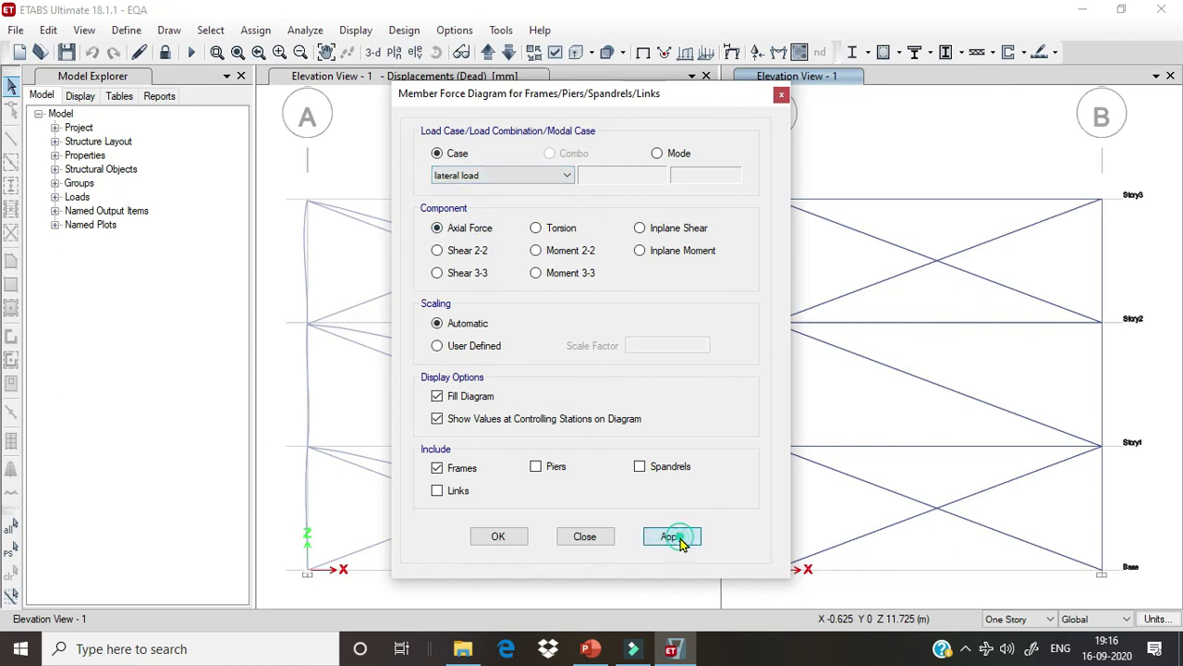
left_click(499, 537)
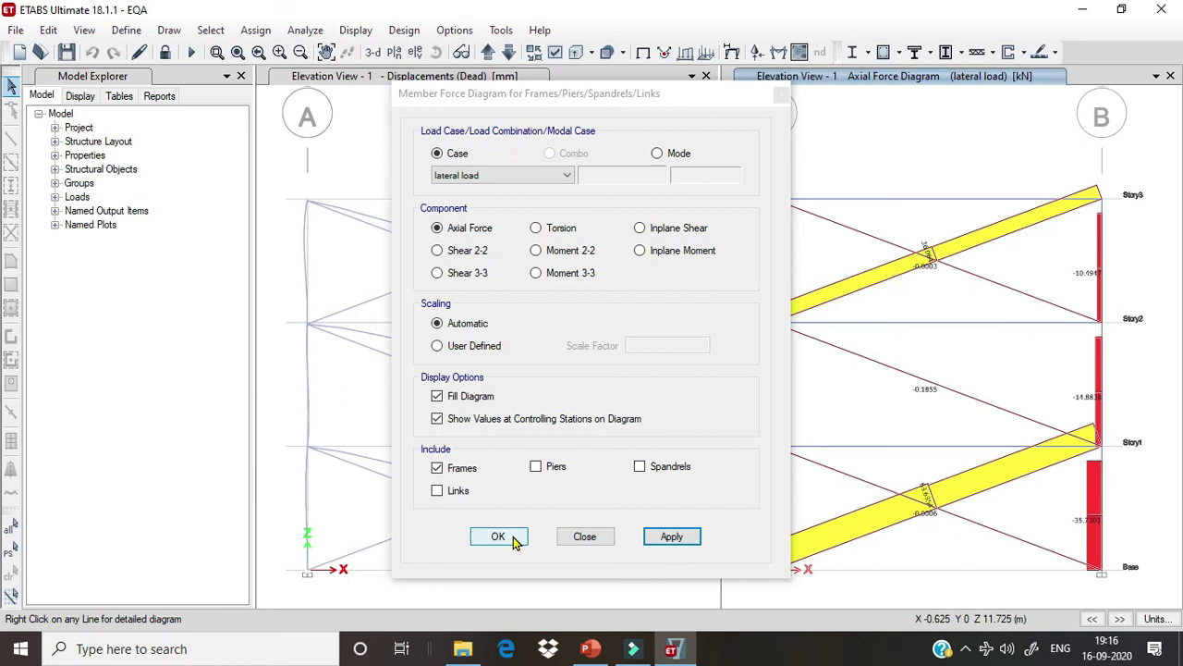
left_click(515, 542)
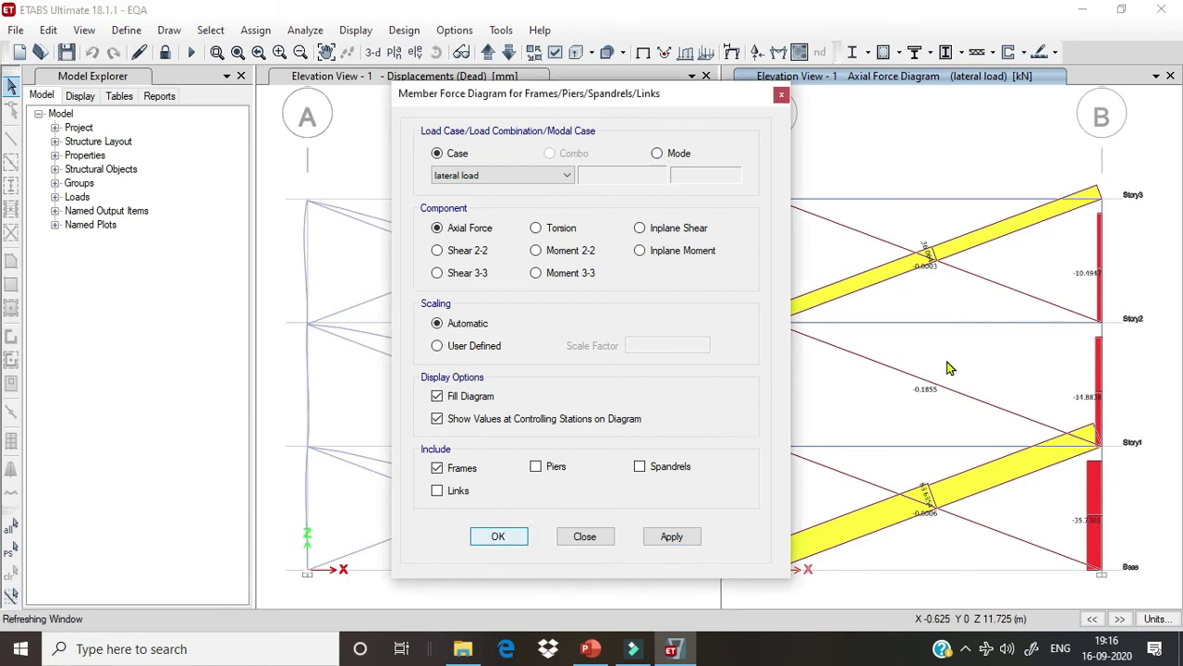
Inspect the axial force of the Story3 brace descending from grid A, and that of the Story2 brace.
left_click(974, 281)
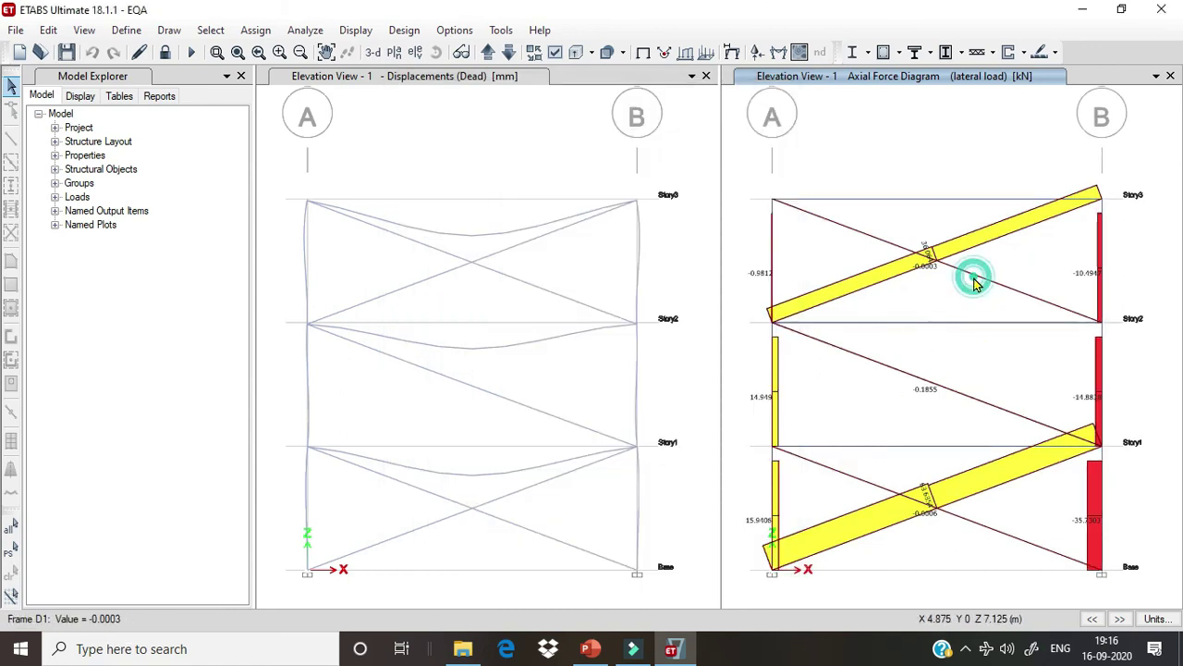
right_click(975, 280)
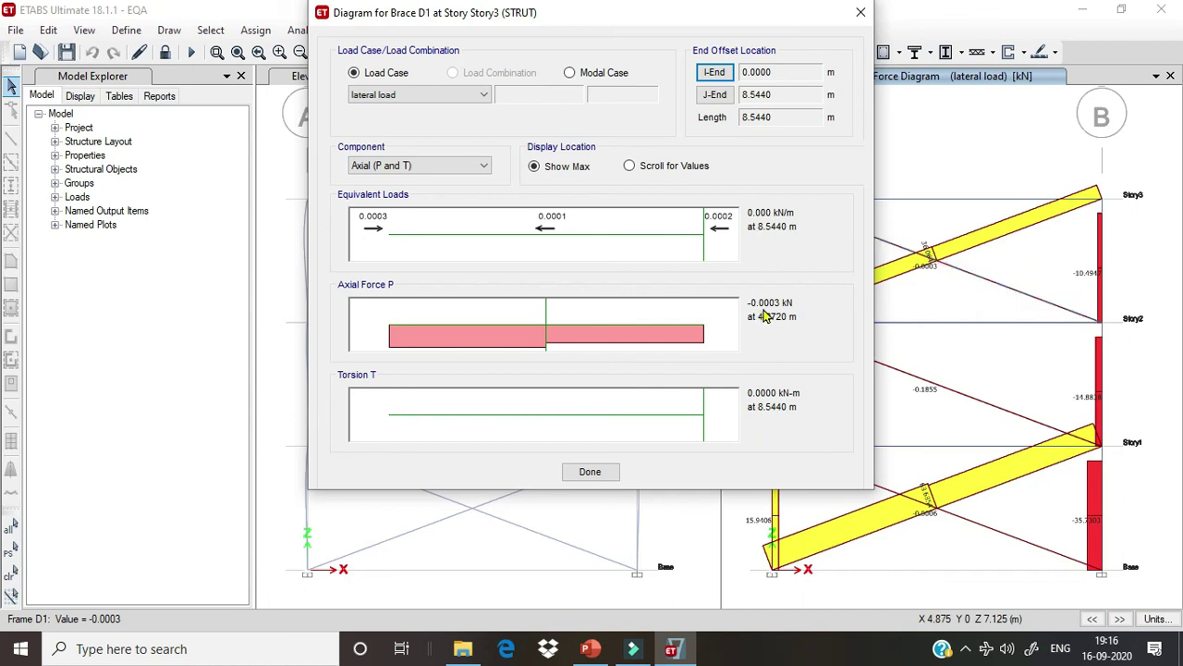
left_click(590, 472)
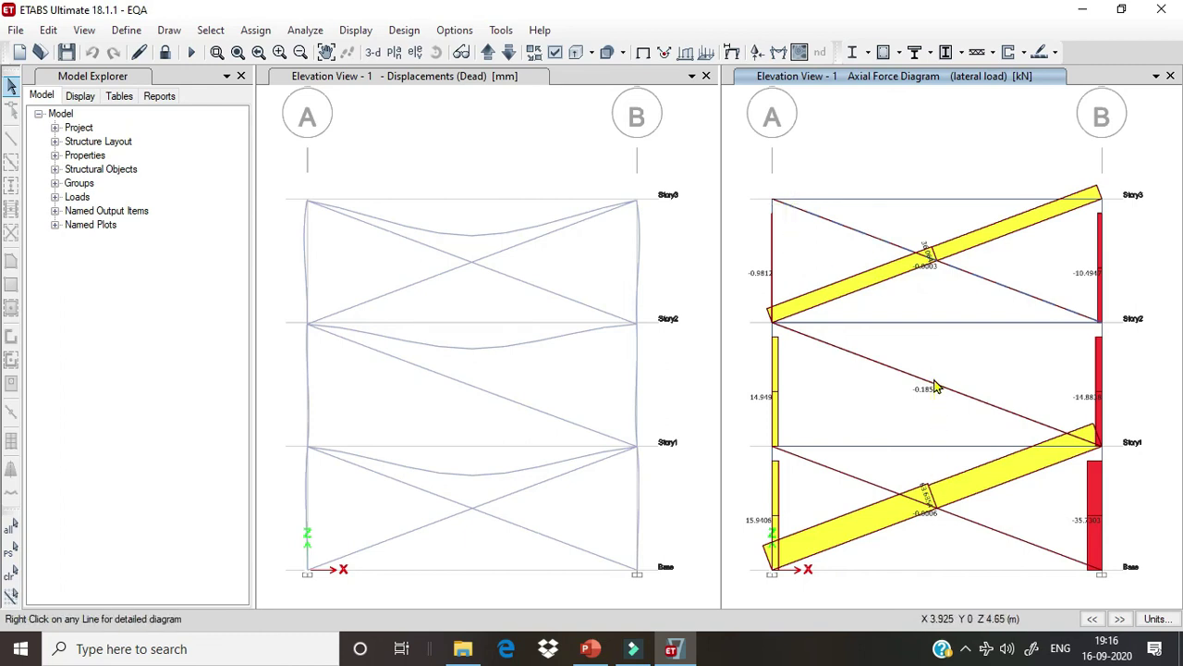
mouse_move(938, 393)
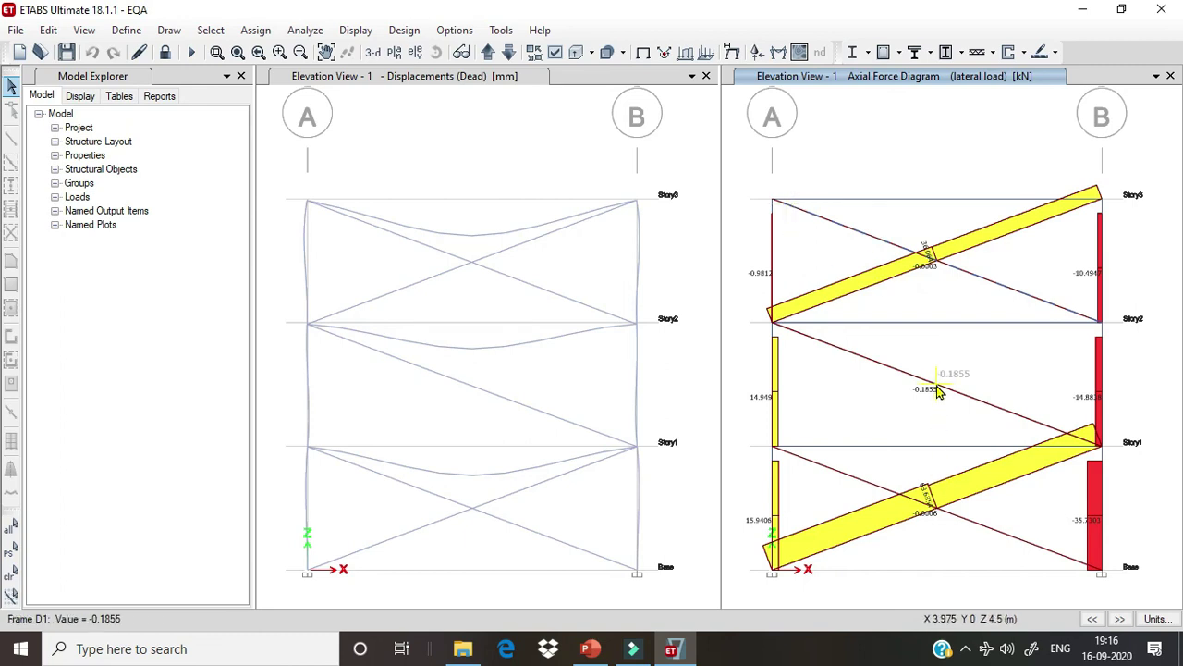